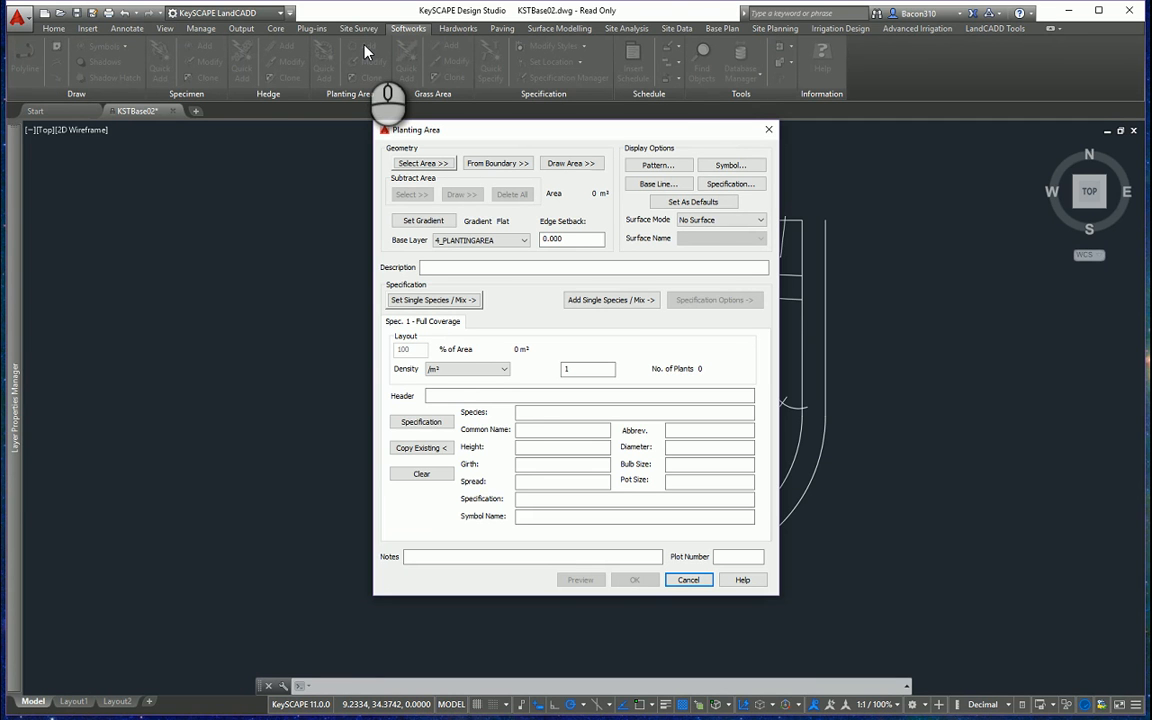
Step: Define the planting area from the boundary of the lower-right curved bed and assign it the shrub species Cotoneaster apiculatus
click(518, 165)
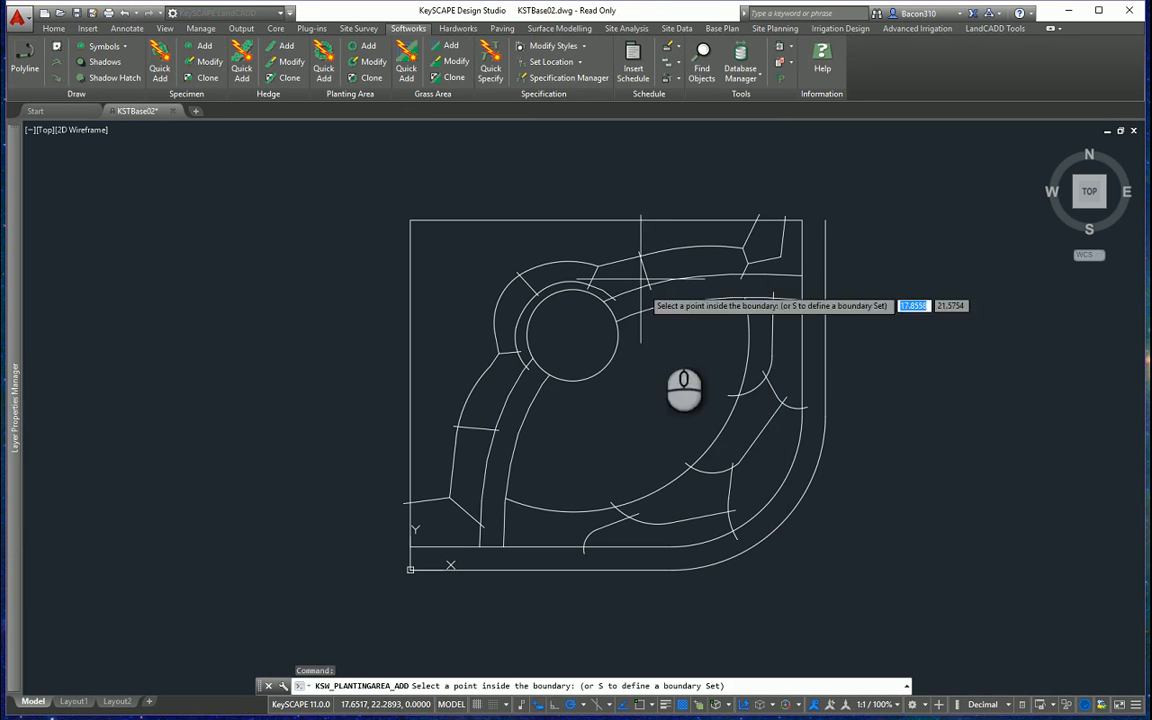
click(766, 466)
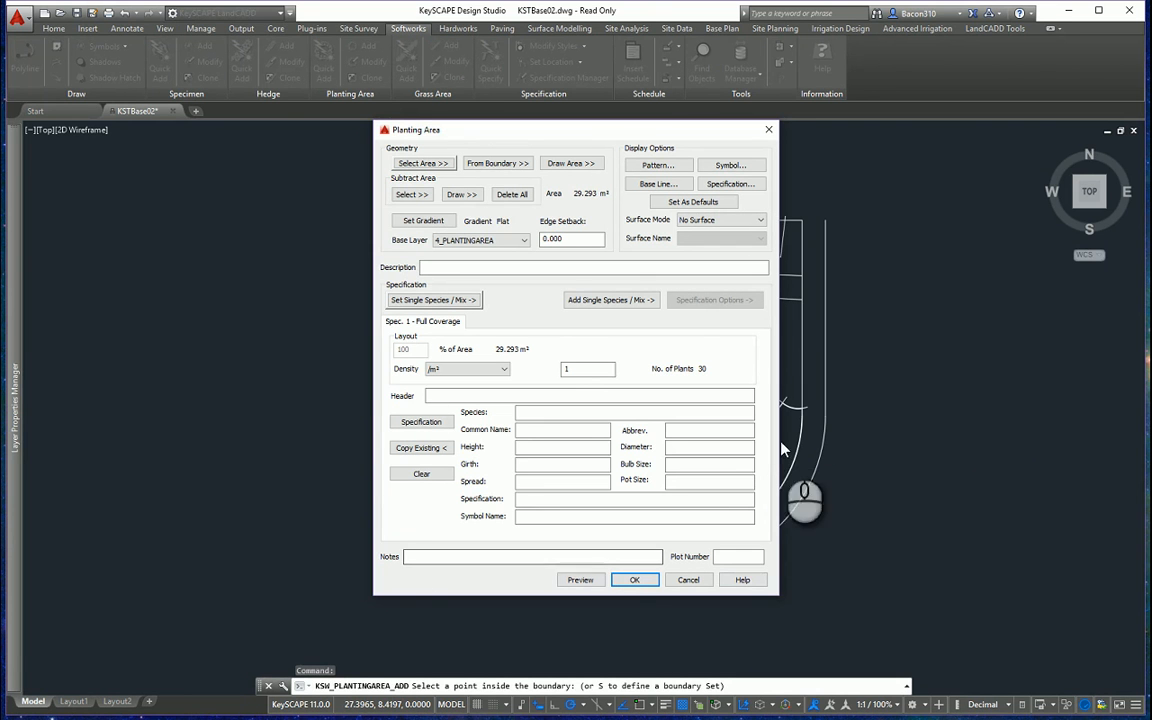
click(441, 427)
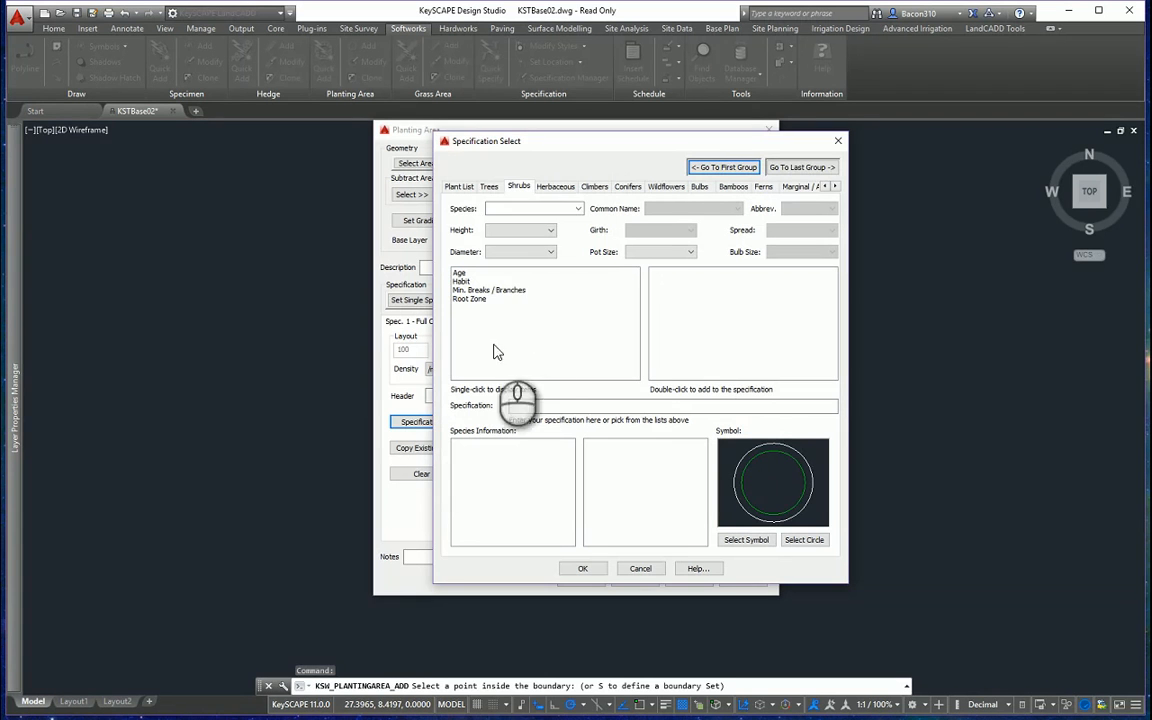
click(579, 209)
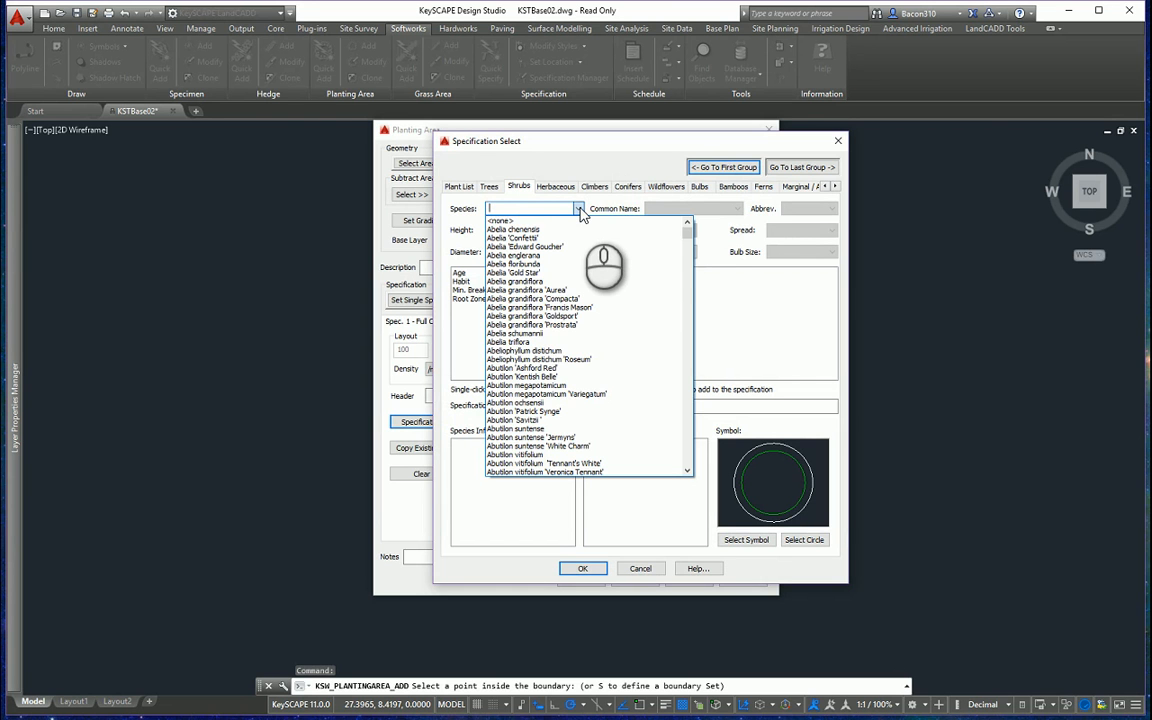
text(coton)
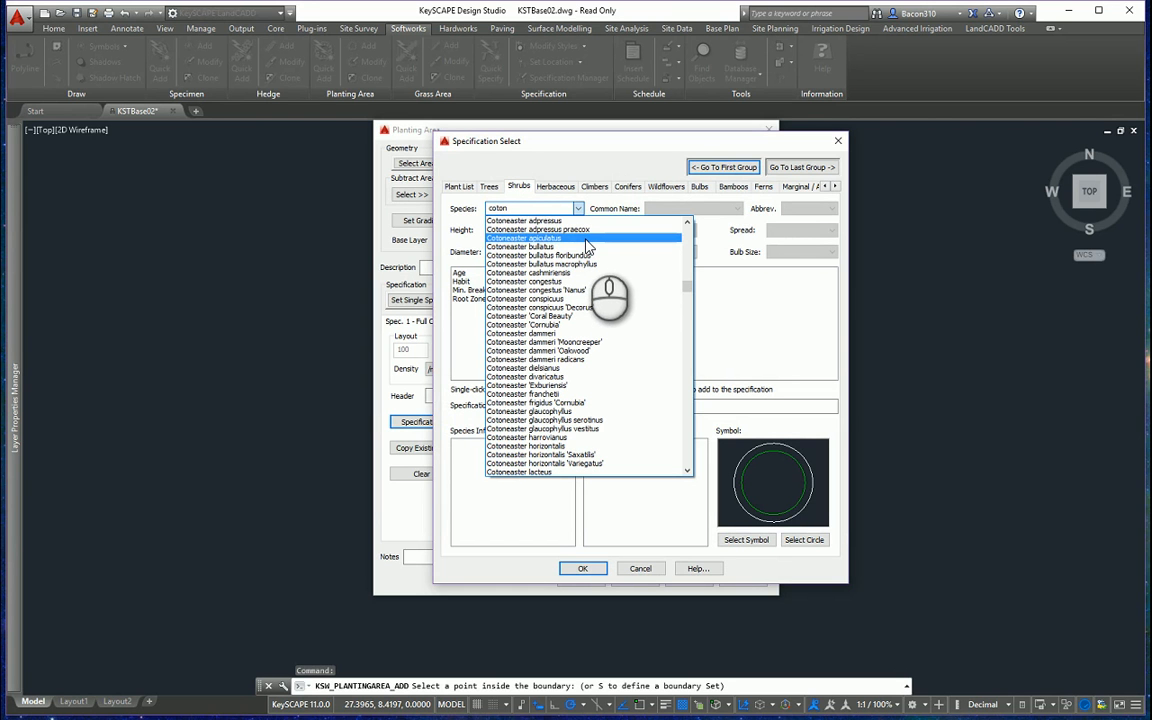
click(586, 239)
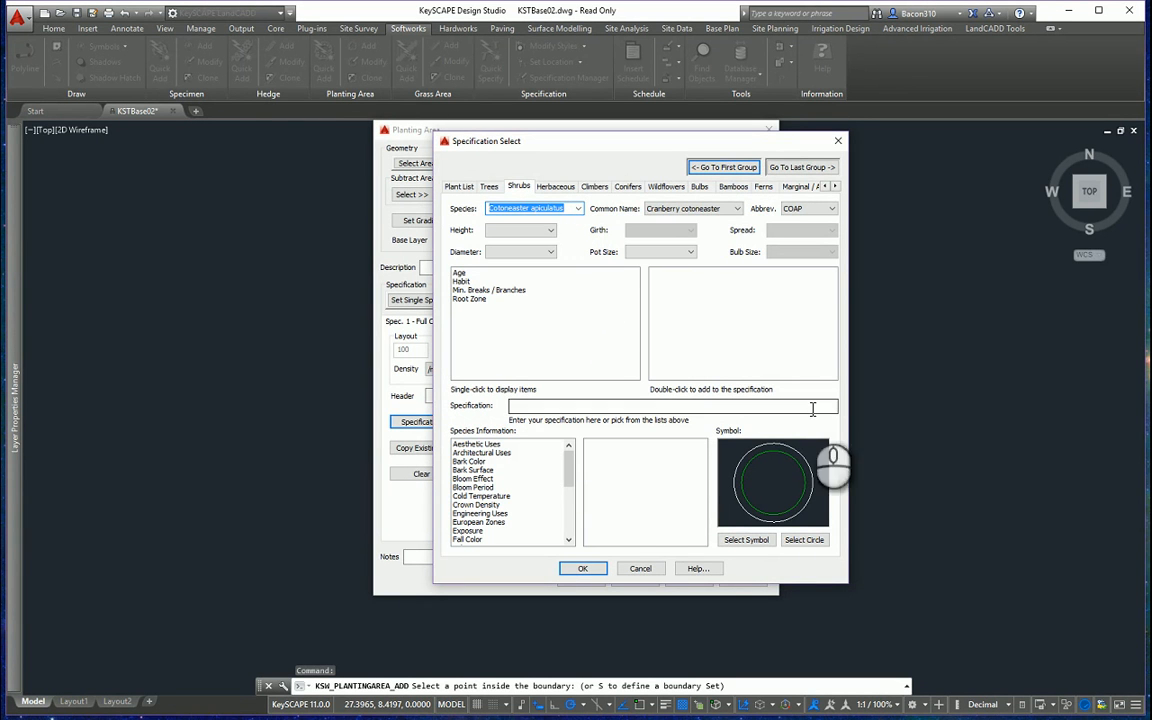
Step: Assign the shrub plan symbol SHDP03 to the species and accept the plant specification
click(748, 541)
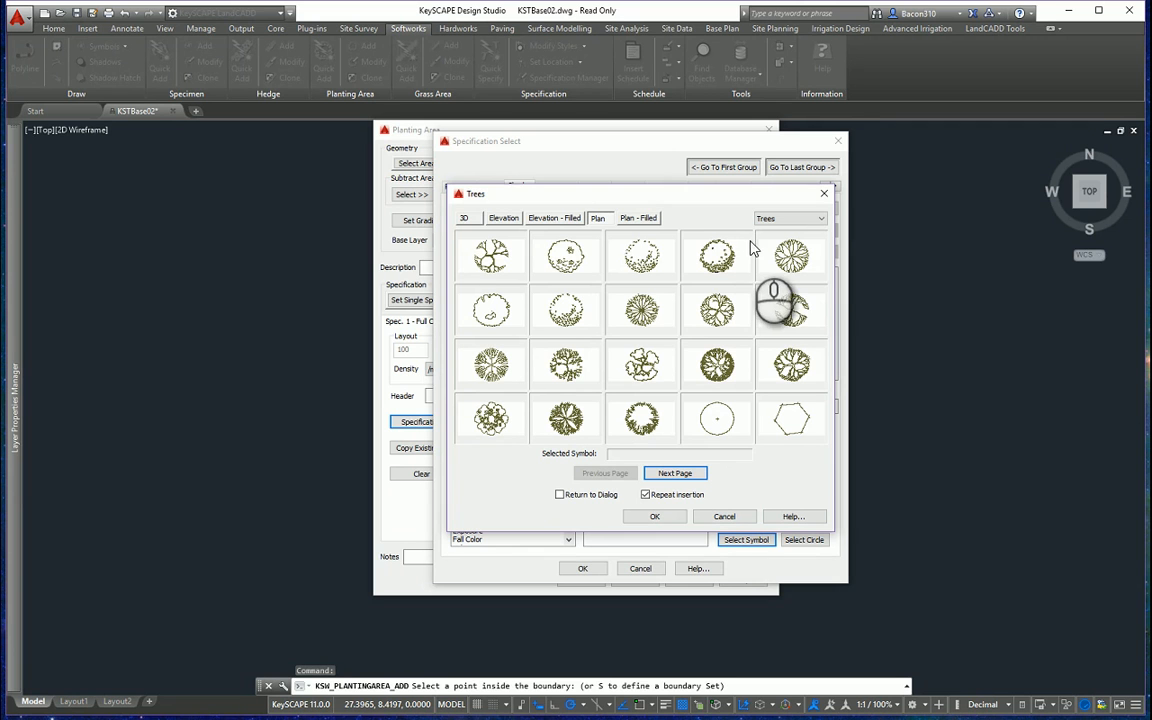
click(795, 220)
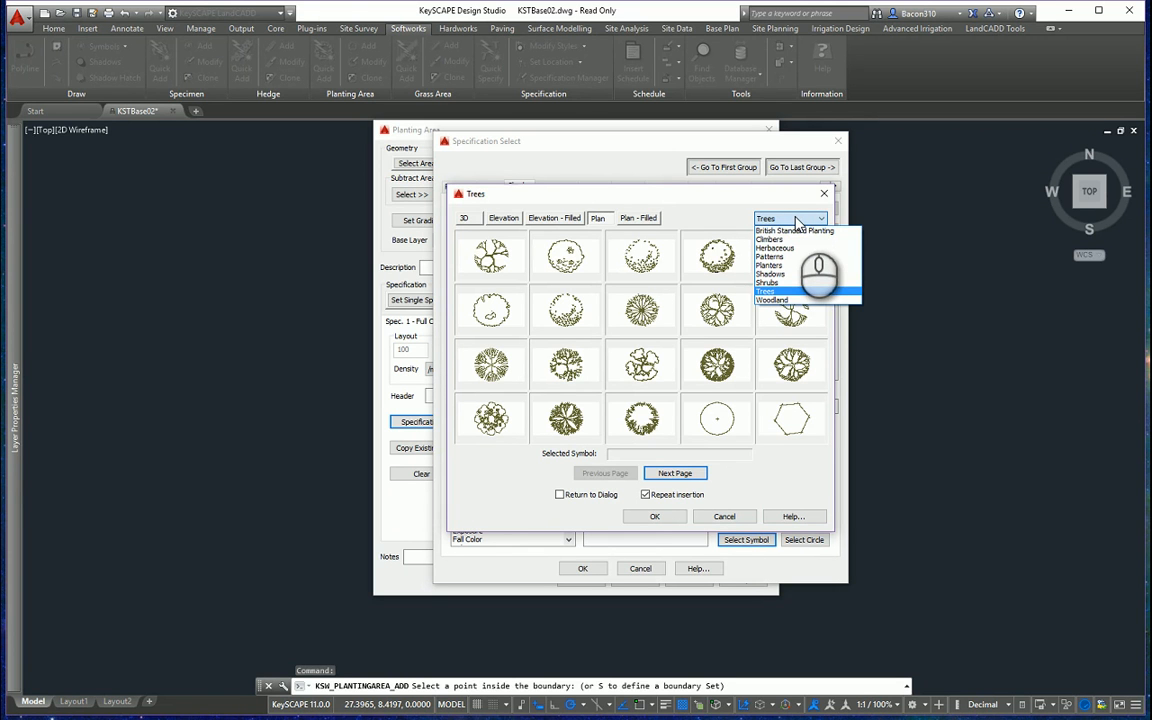
click(803, 283)
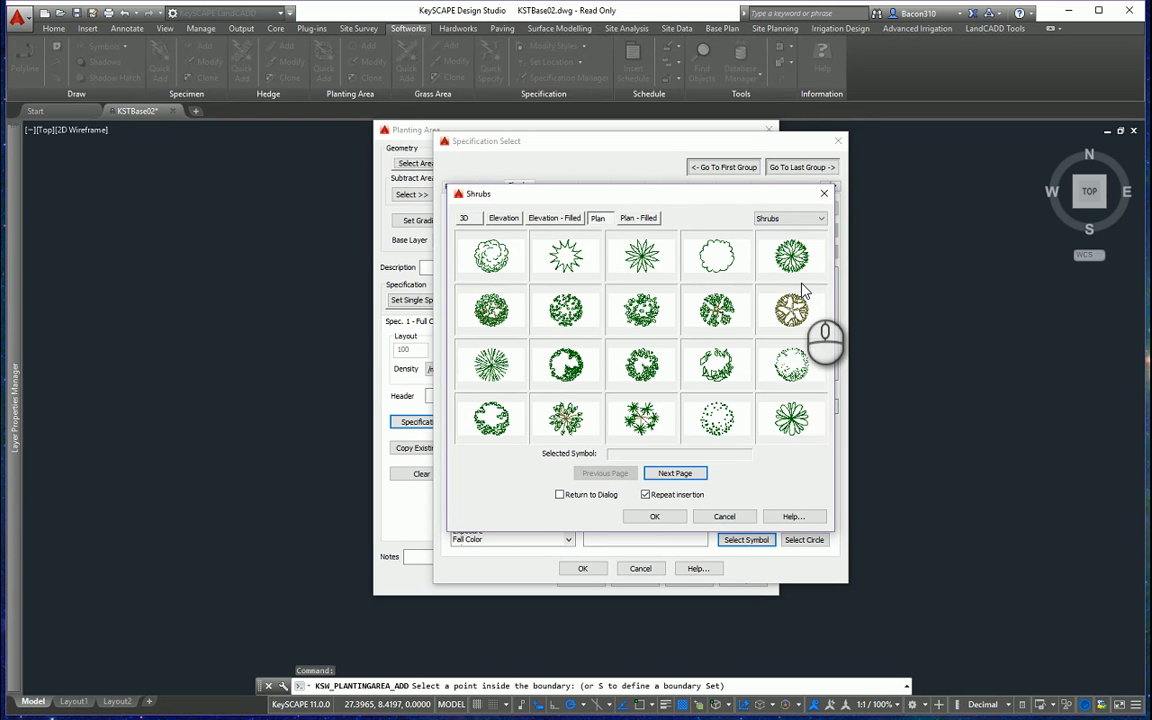
click(644, 260)
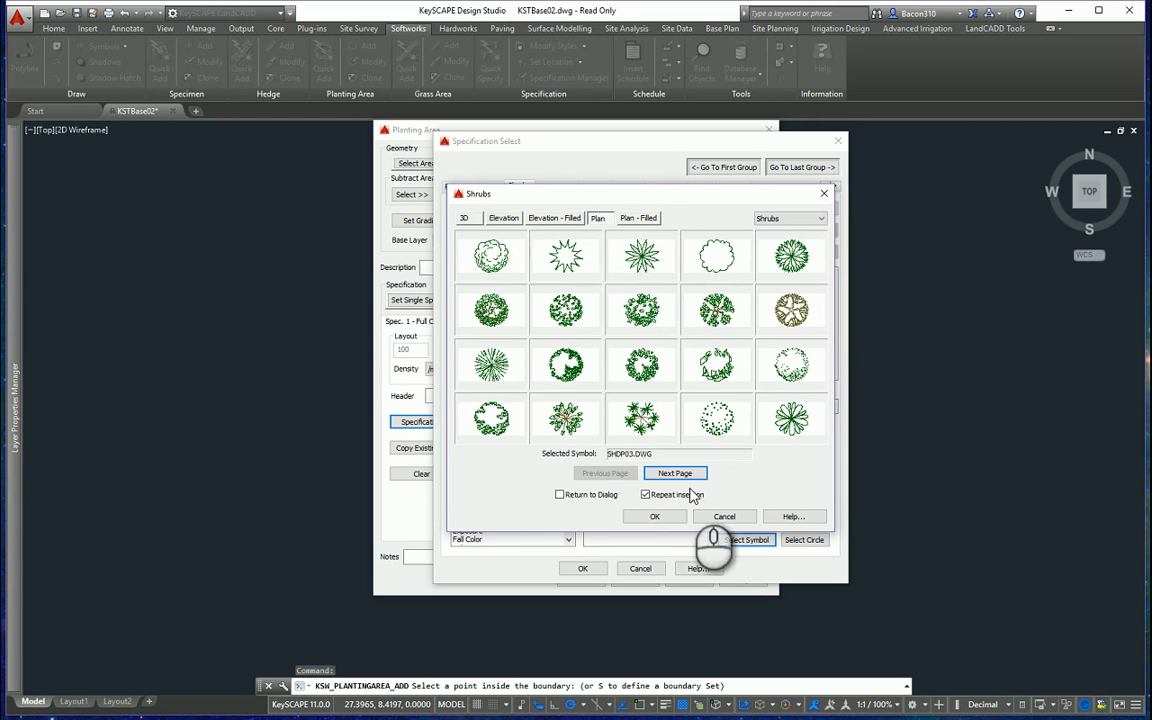
click(656, 517)
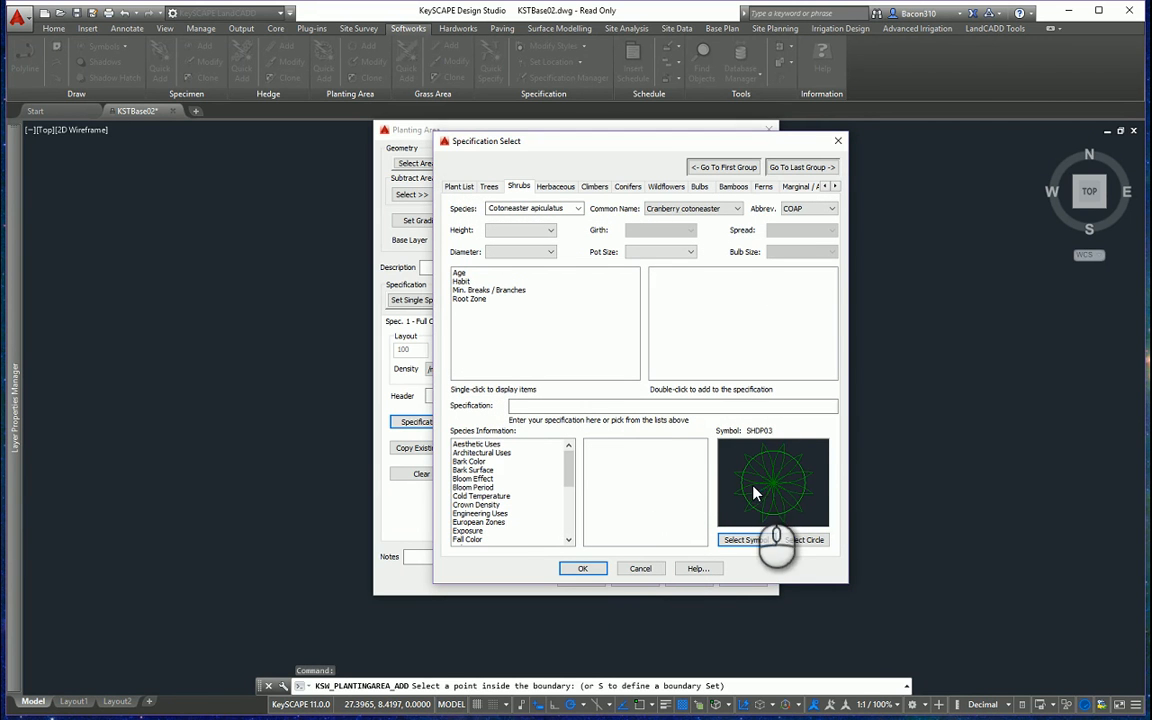
click(582, 568)
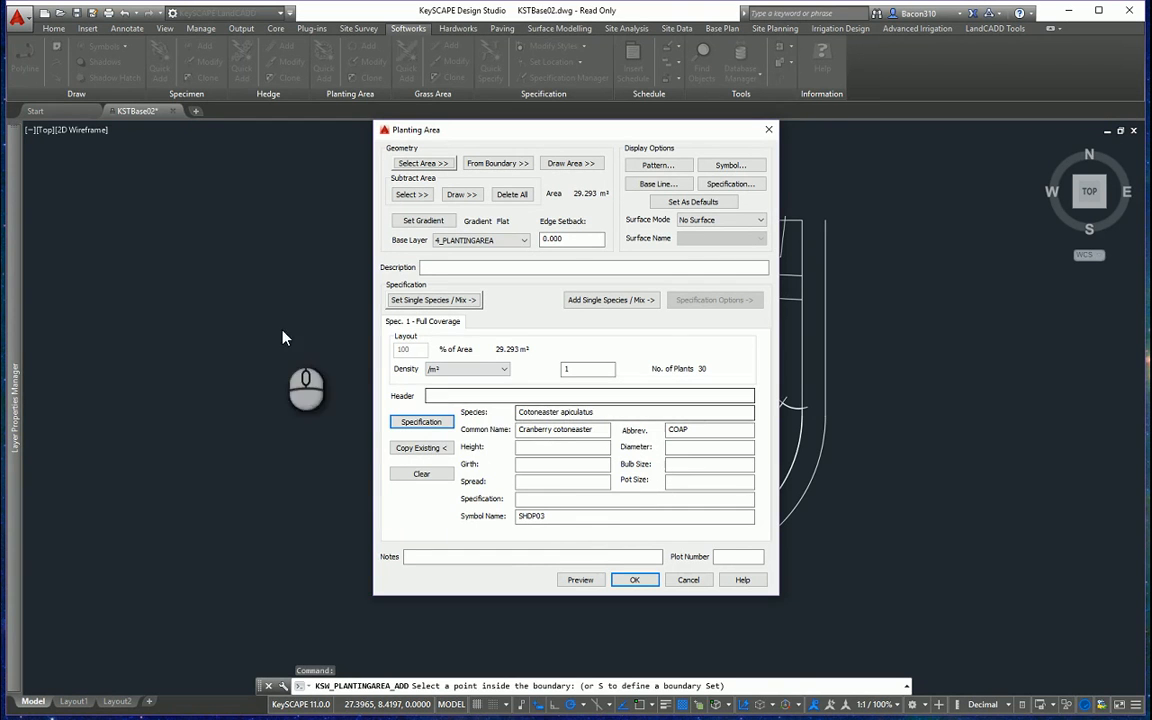
Step: Set the planting density to 1.5 plants per m²
click(487, 371)
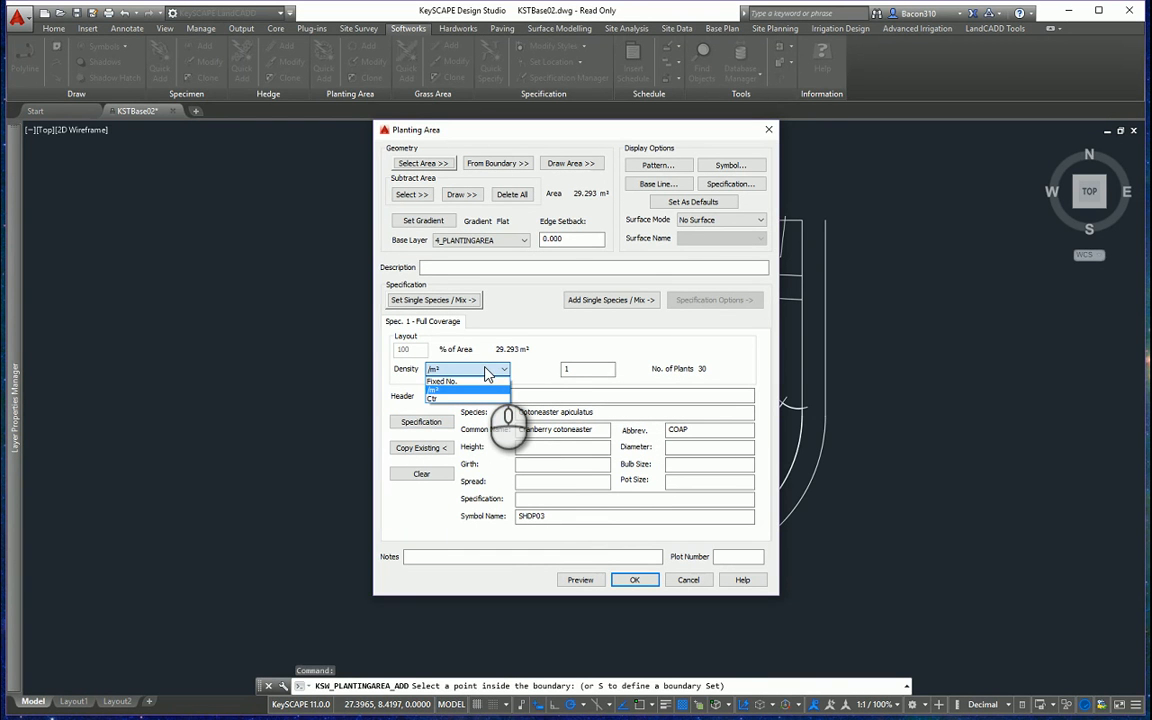
click(485, 371)
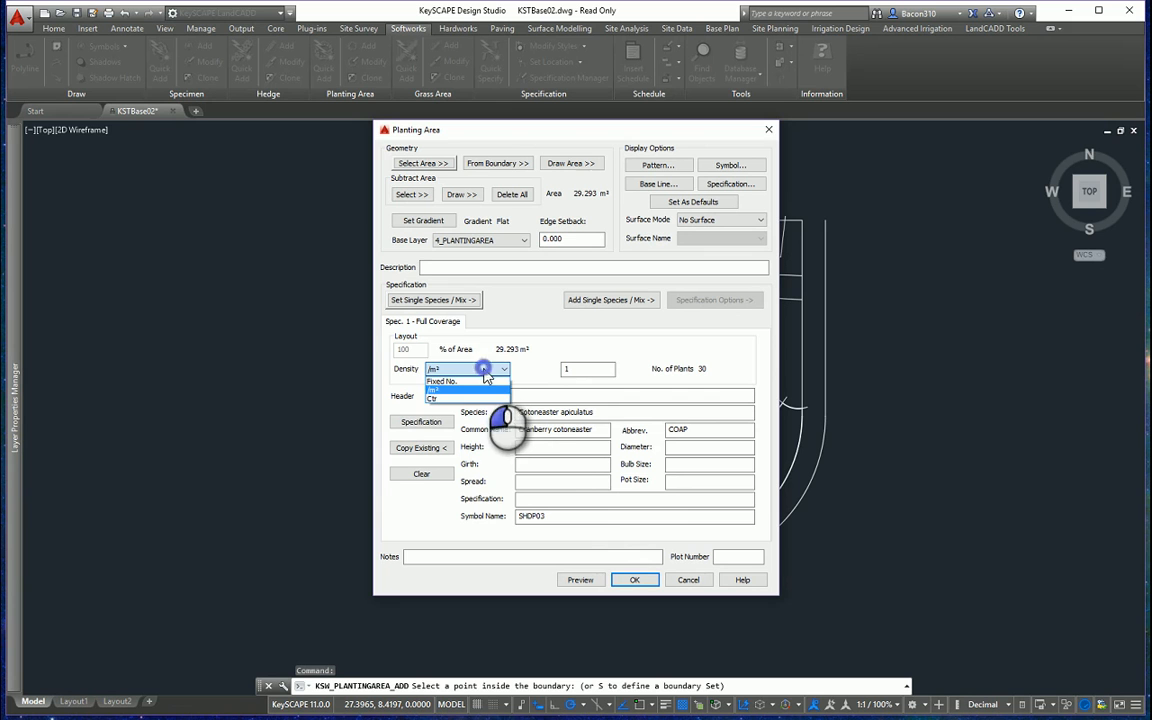
click(580, 370)
text(.5)
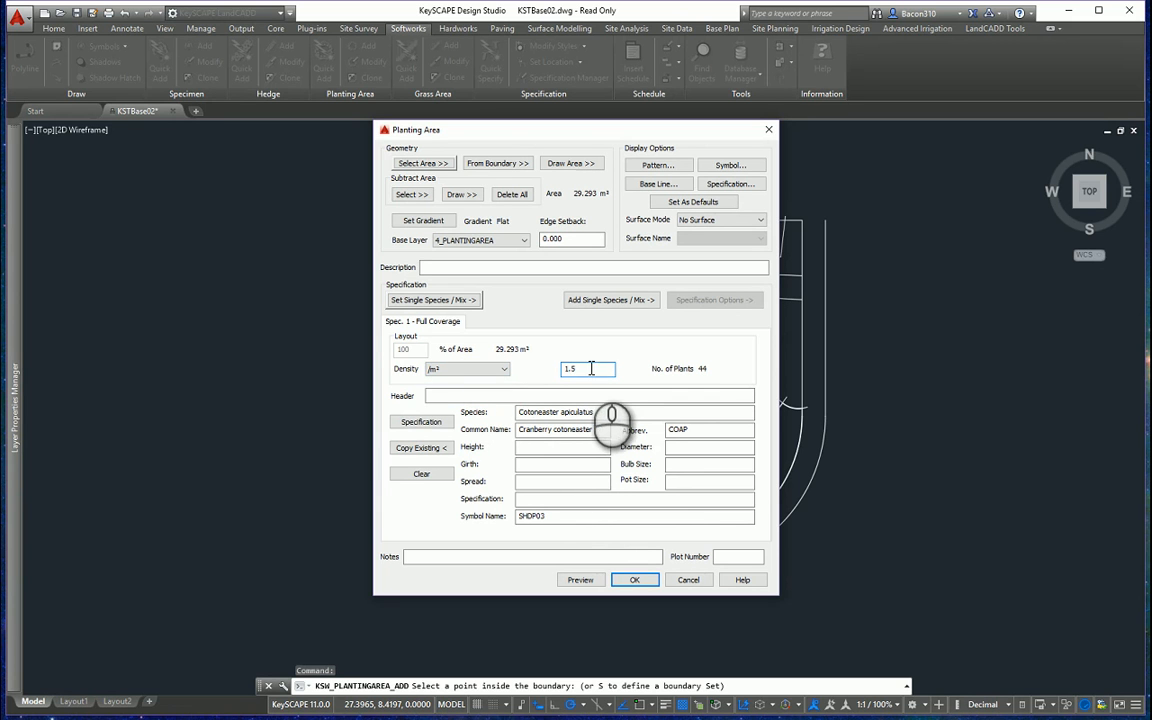
Step: Choose the CONHEDGE edge pattern for the planting area, using the version already in the drawing
click(675, 170)
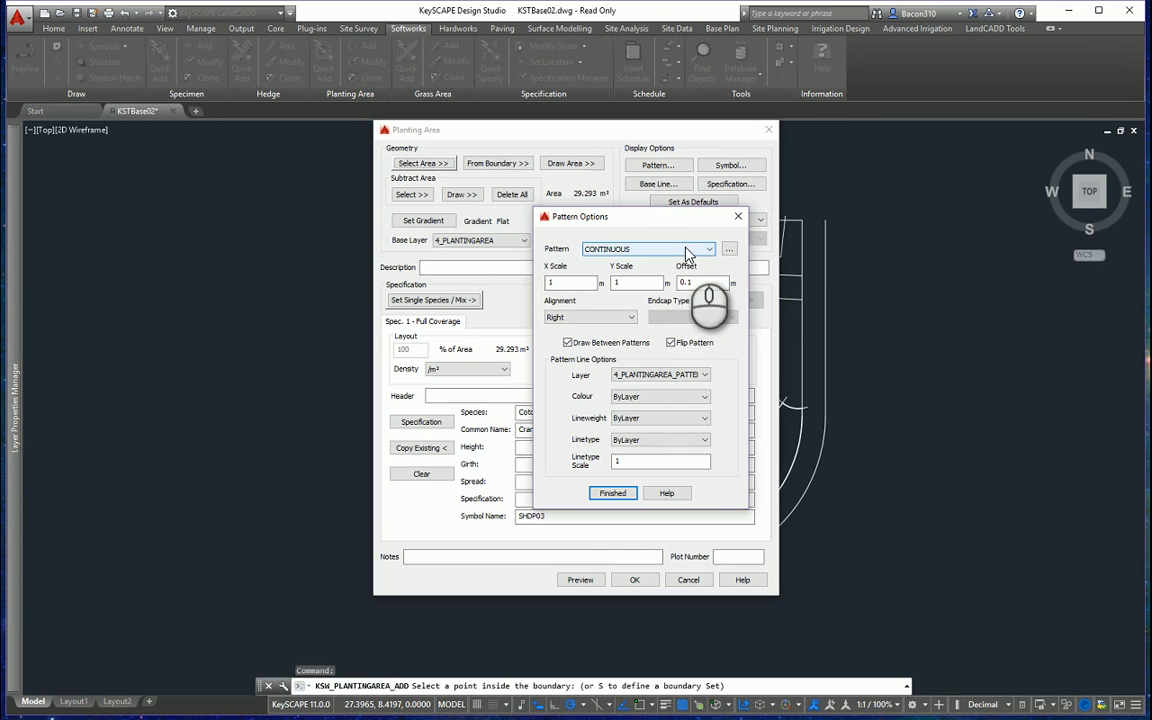
click(687, 252)
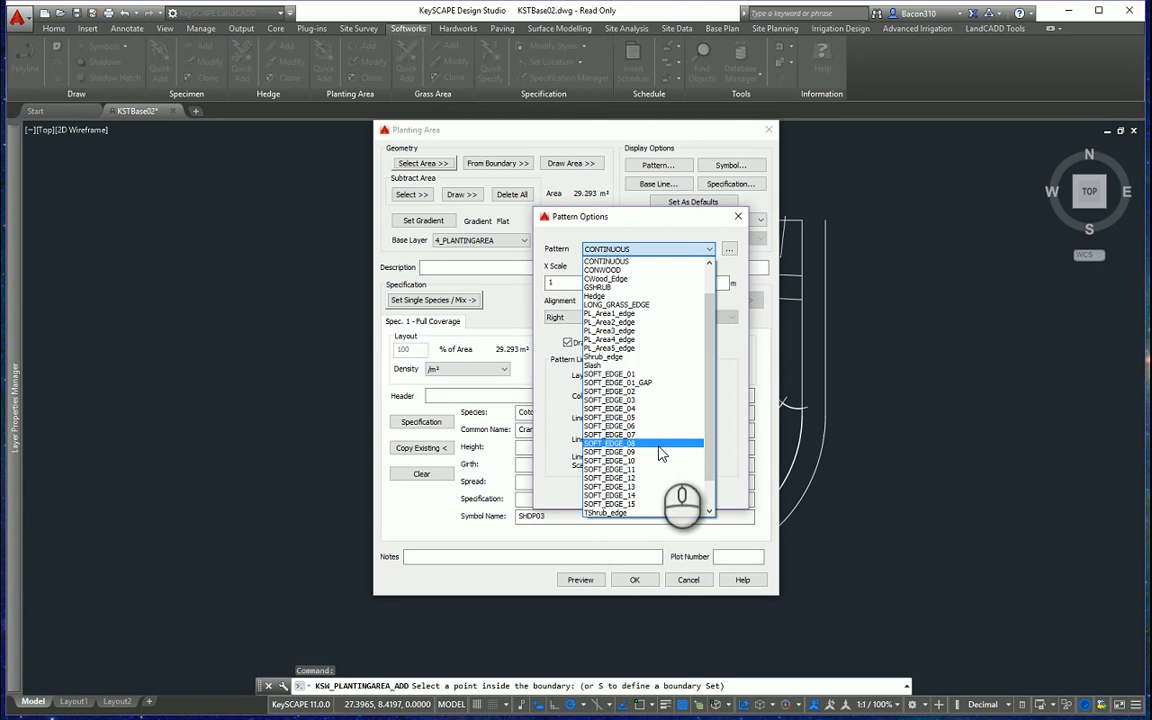
click(709, 249)
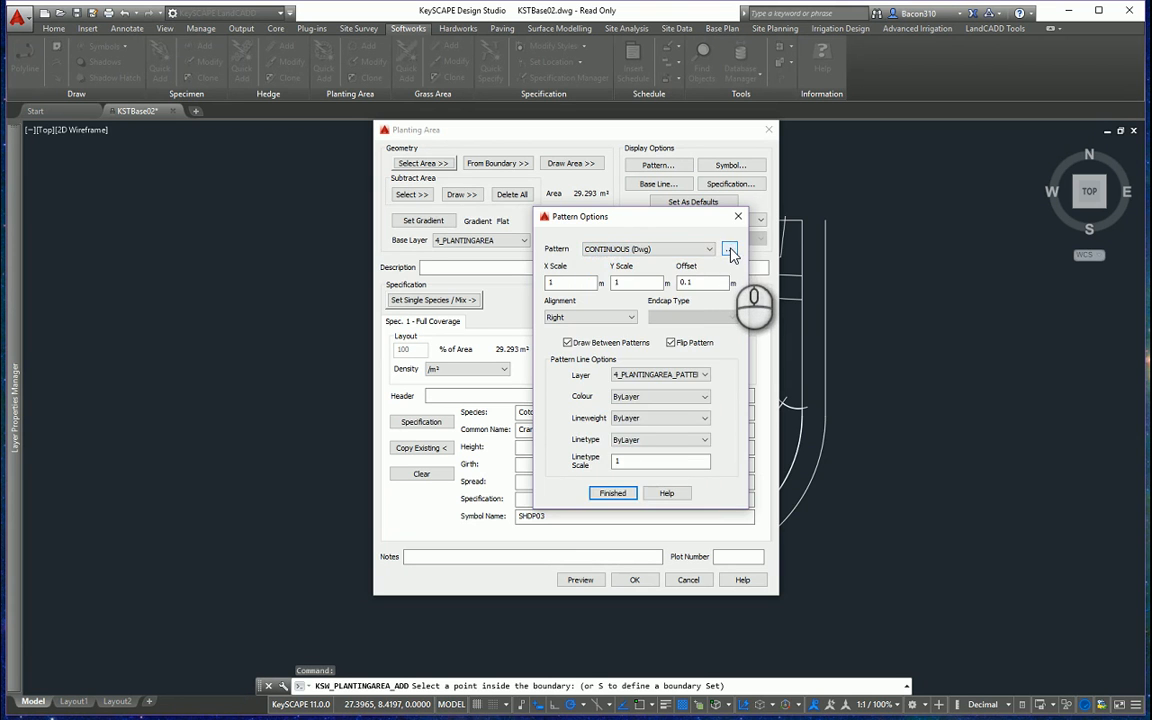
click(729, 250)
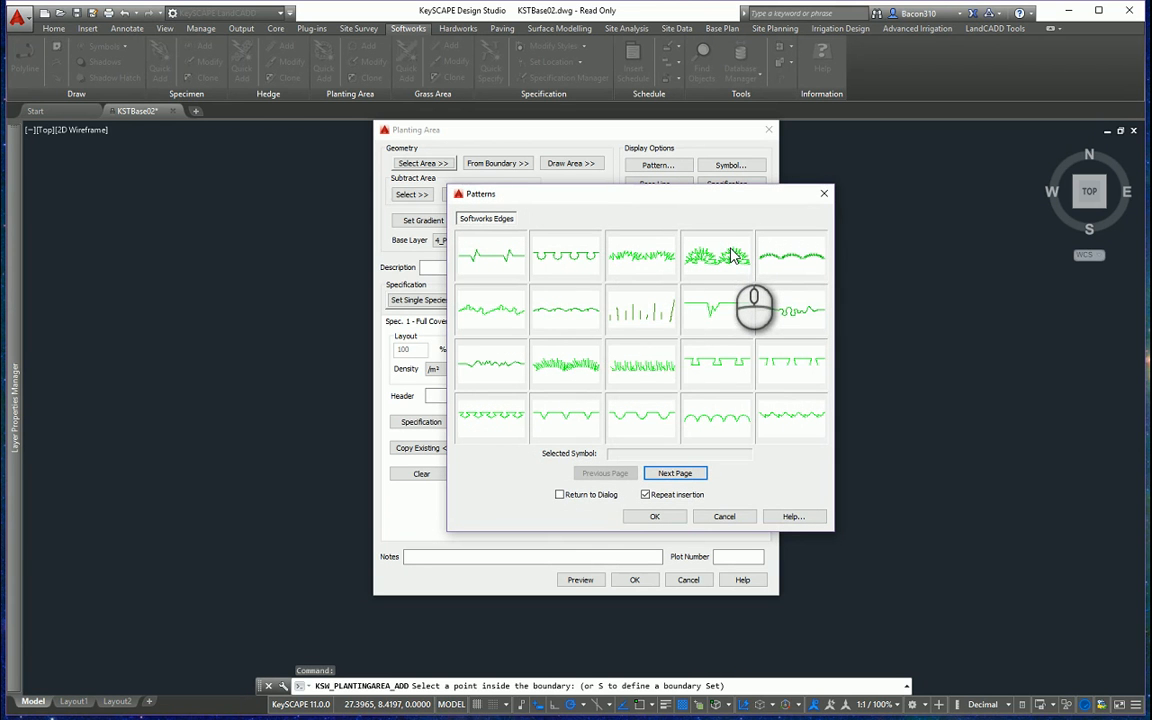
click(654, 264)
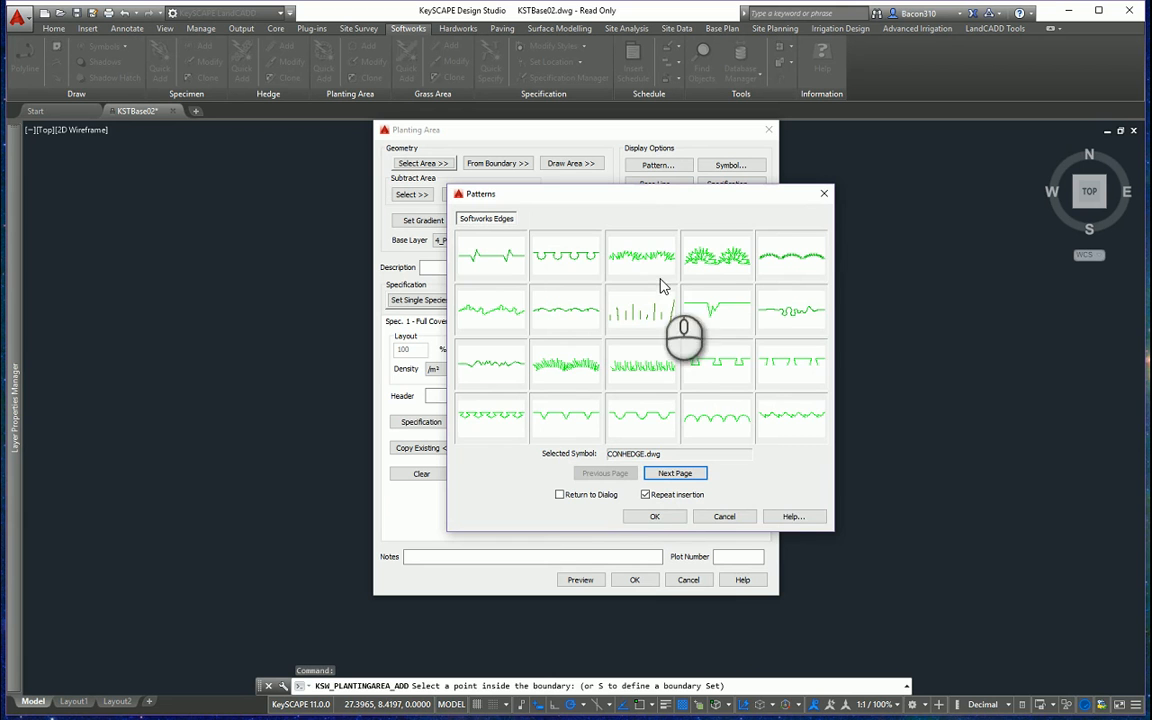
click(652, 519)
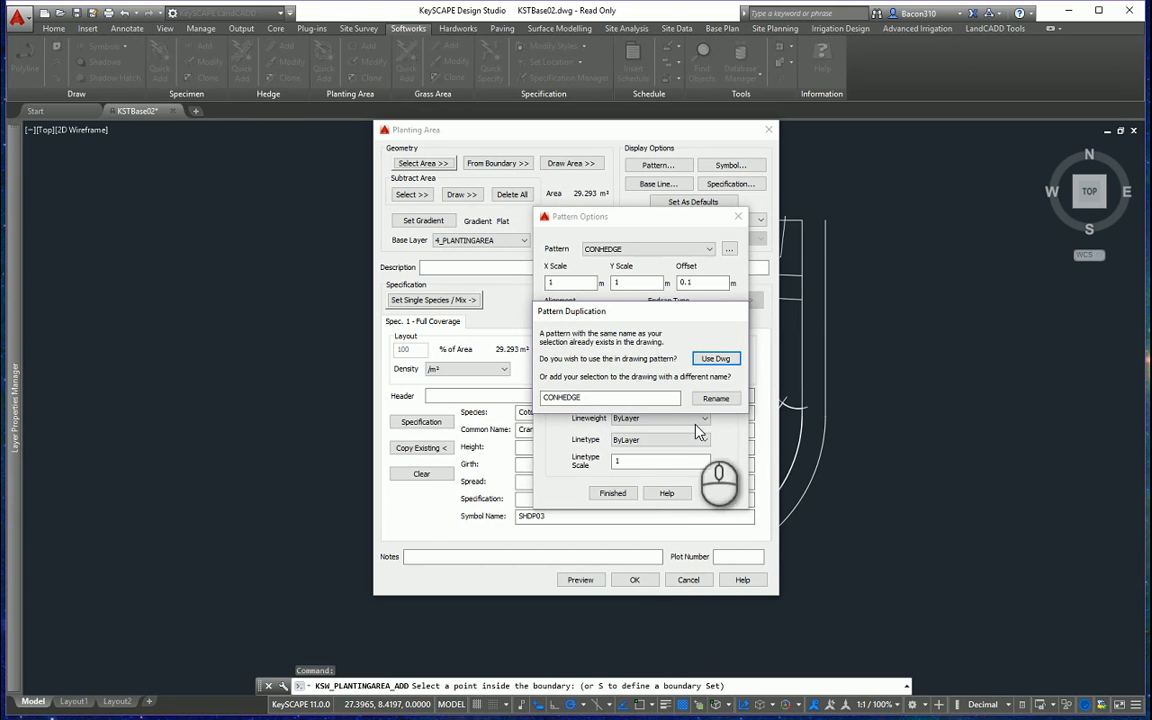
click(713, 359)
Step: Turn off Flip Pattern for the edge pattern and accept the pattern options
click(580, 285)
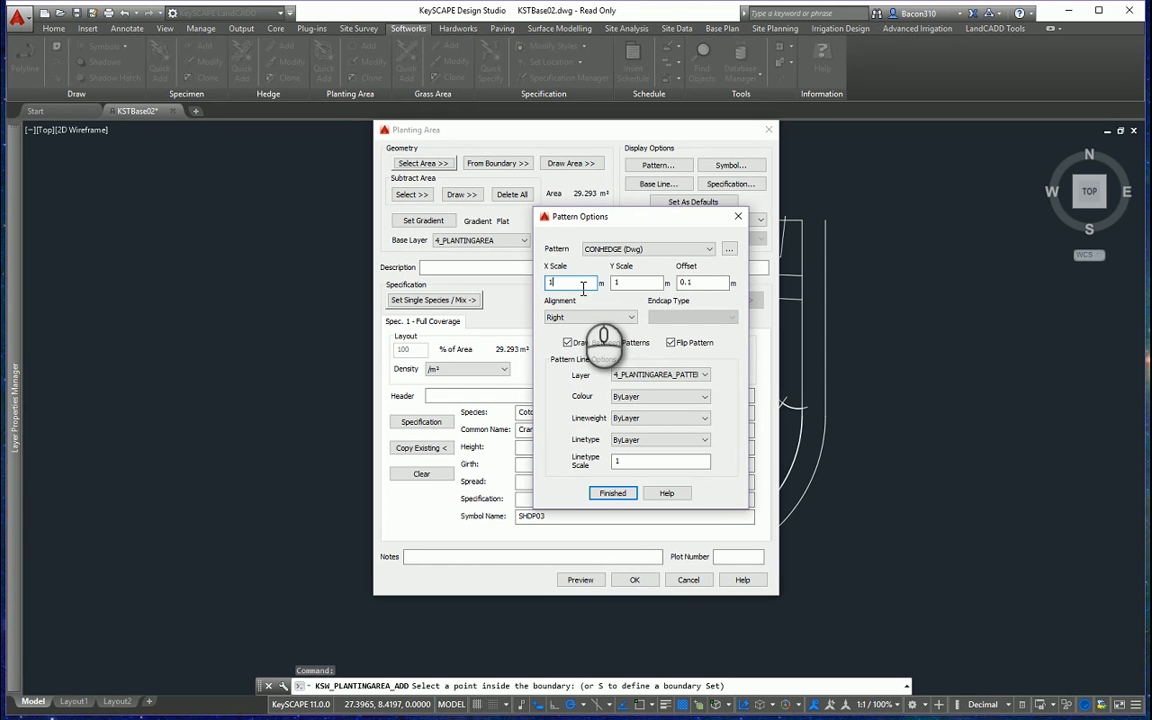
click(710, 282)
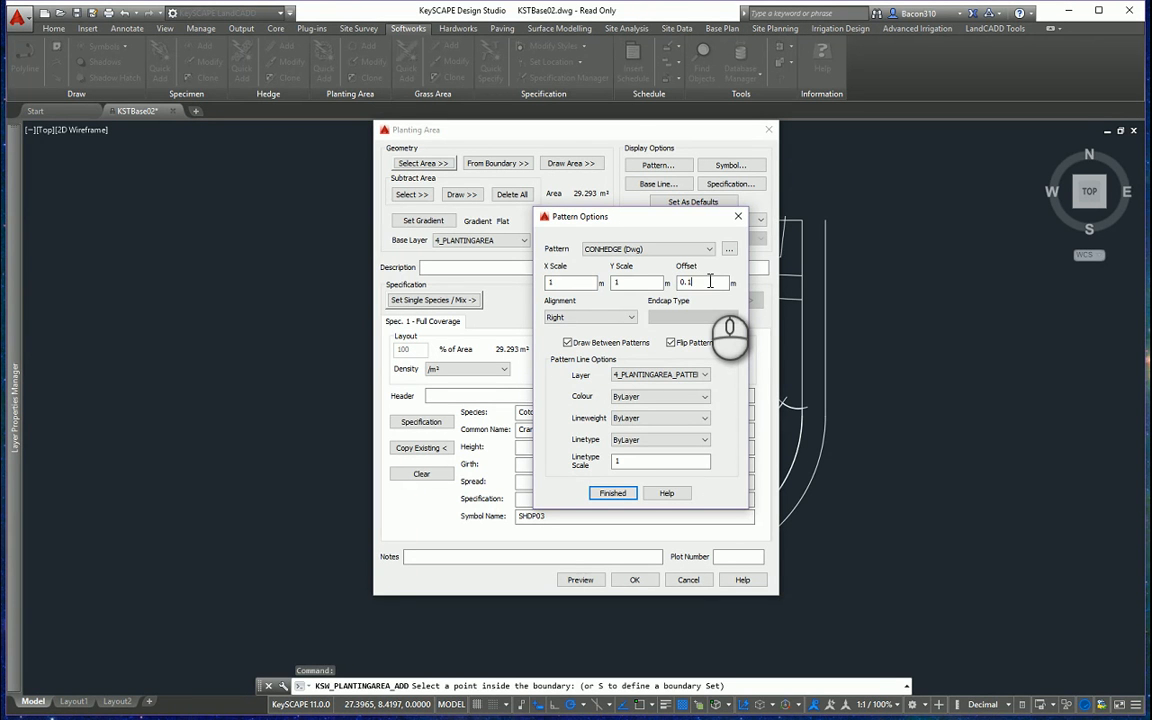
click(608, 318)
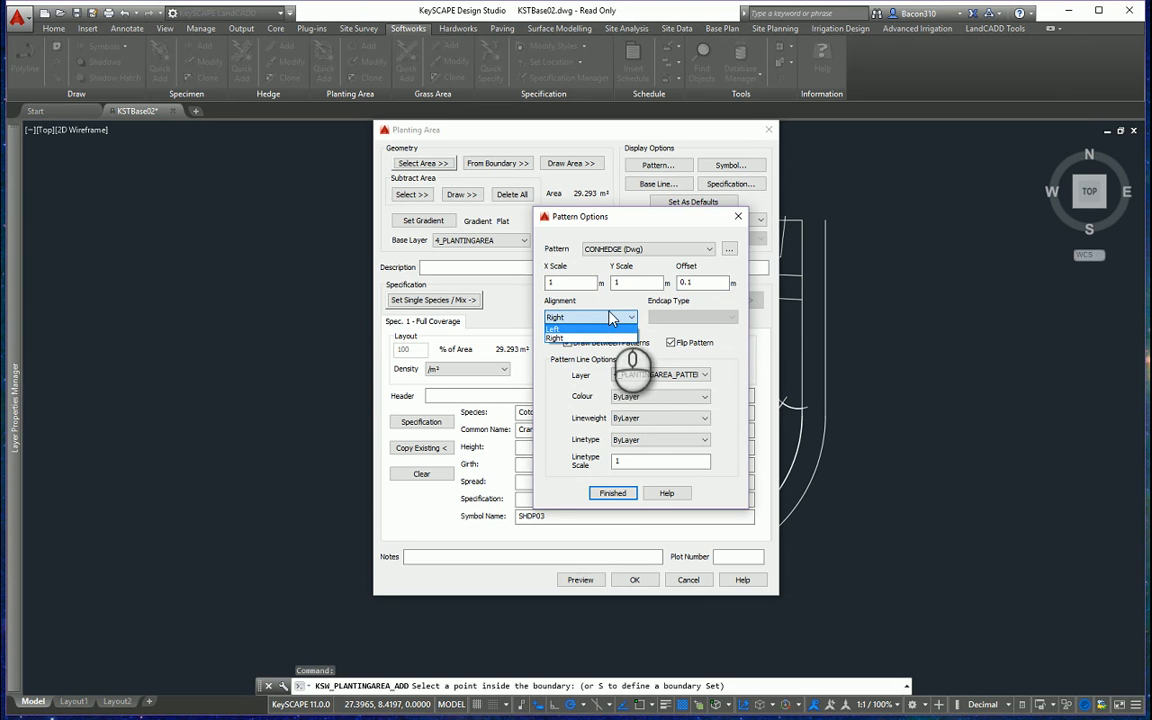
click(610, 318)
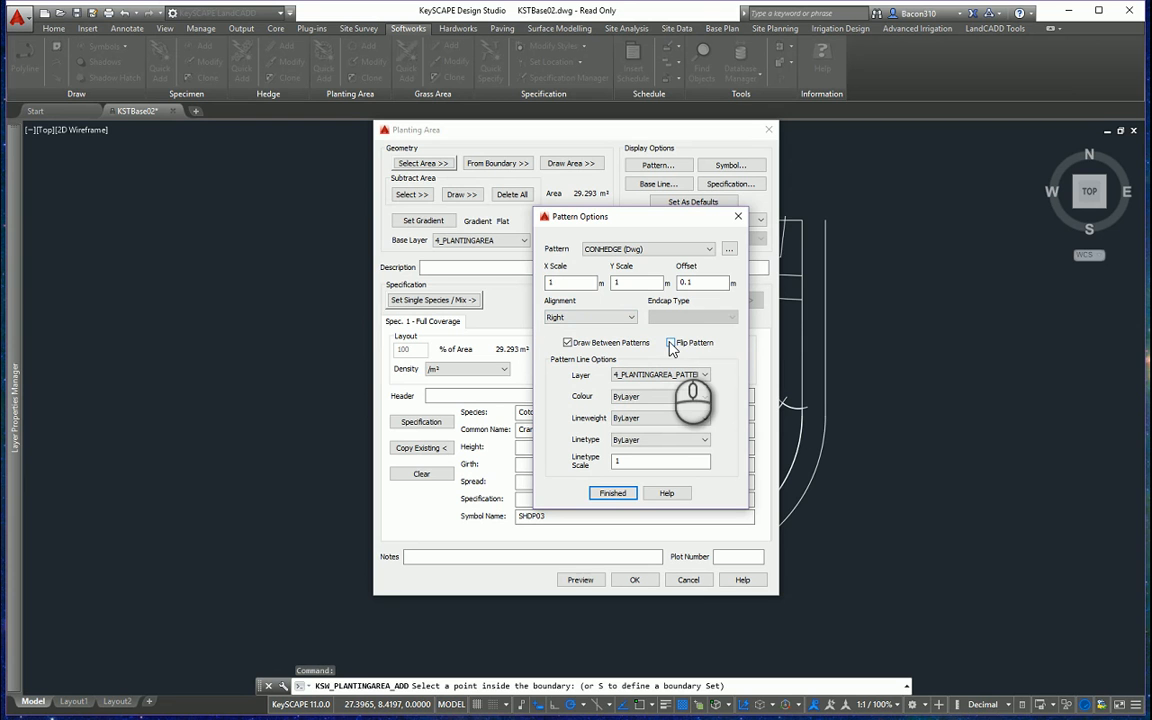
click(613, 494)
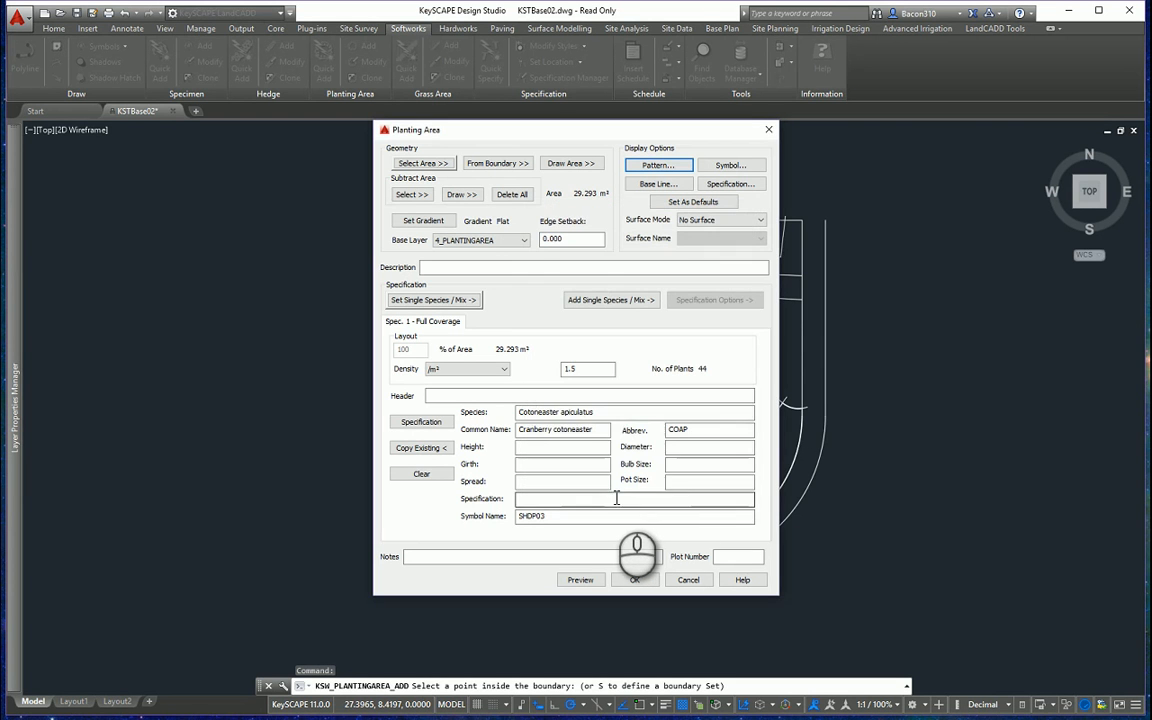
Step: Set the planting area's symbol layout to the staggered arrangement
click(712, 168)
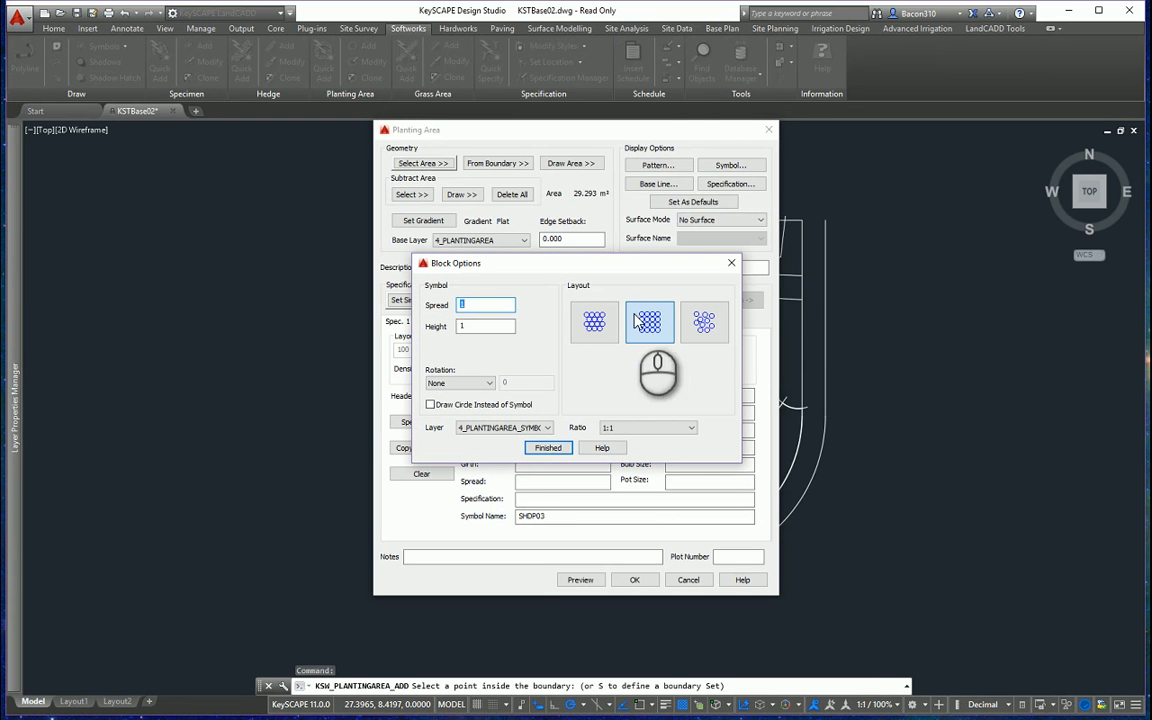
click(498, 309)
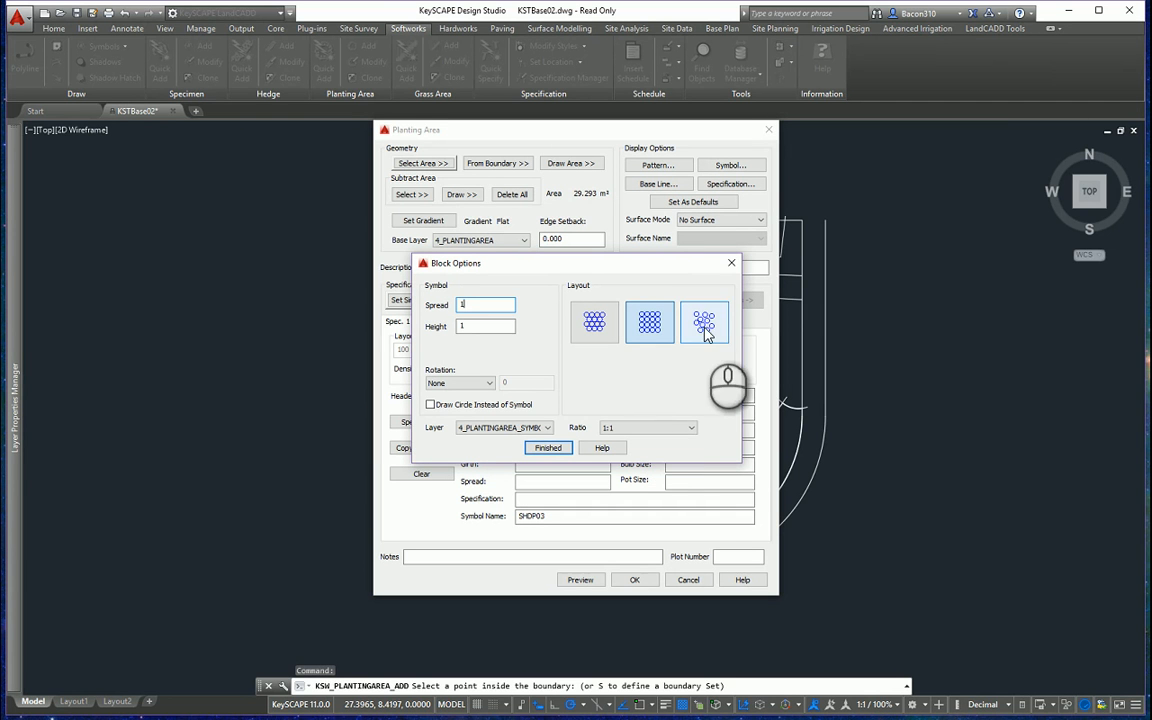
click(597, 330)
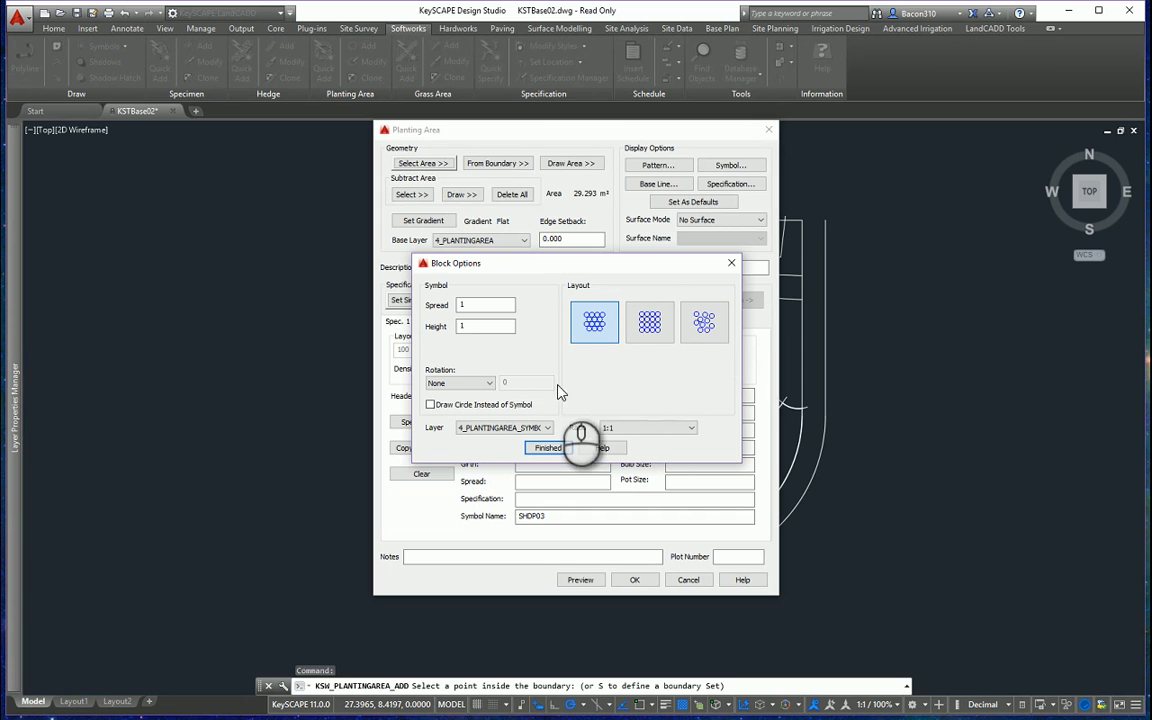
Step: Try the Set Rotation option for the planting symbols
click(480, 383)
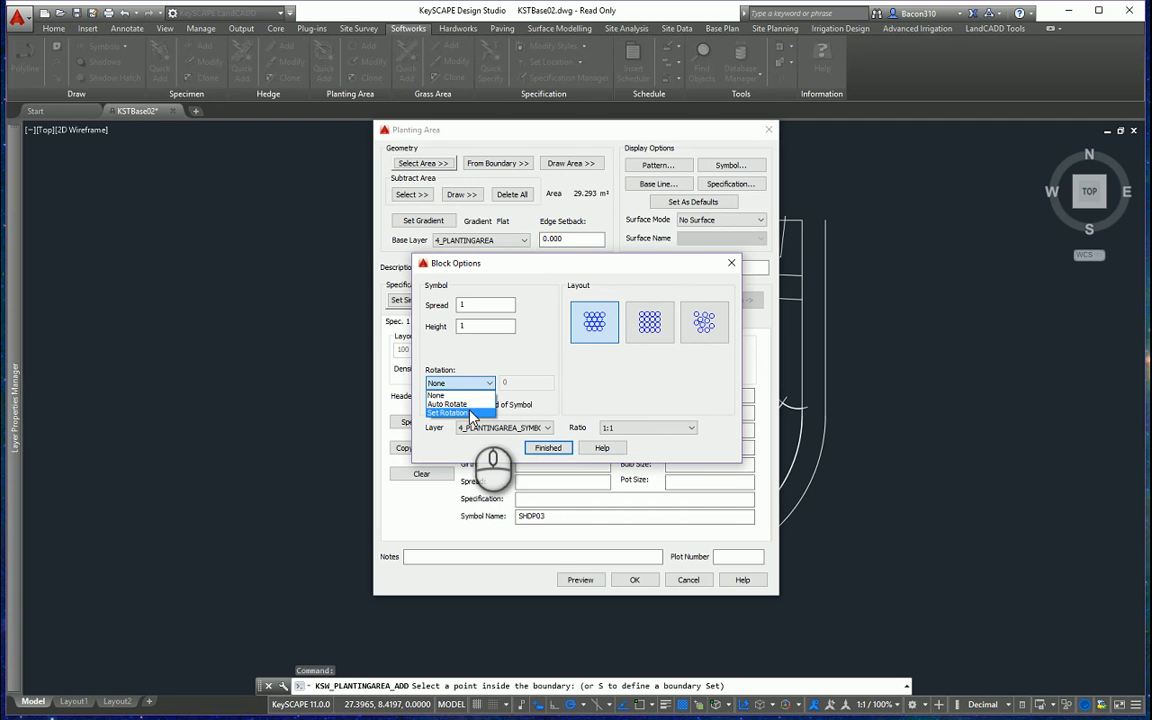
click(472, 413)
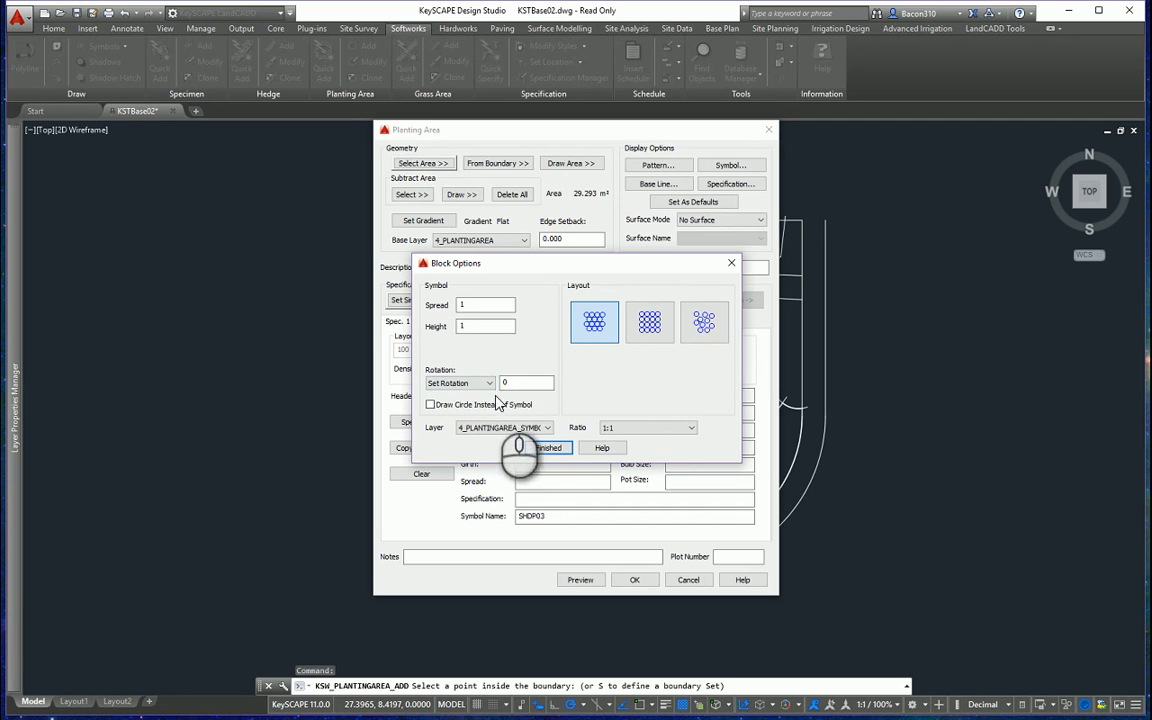
click(521, 385)
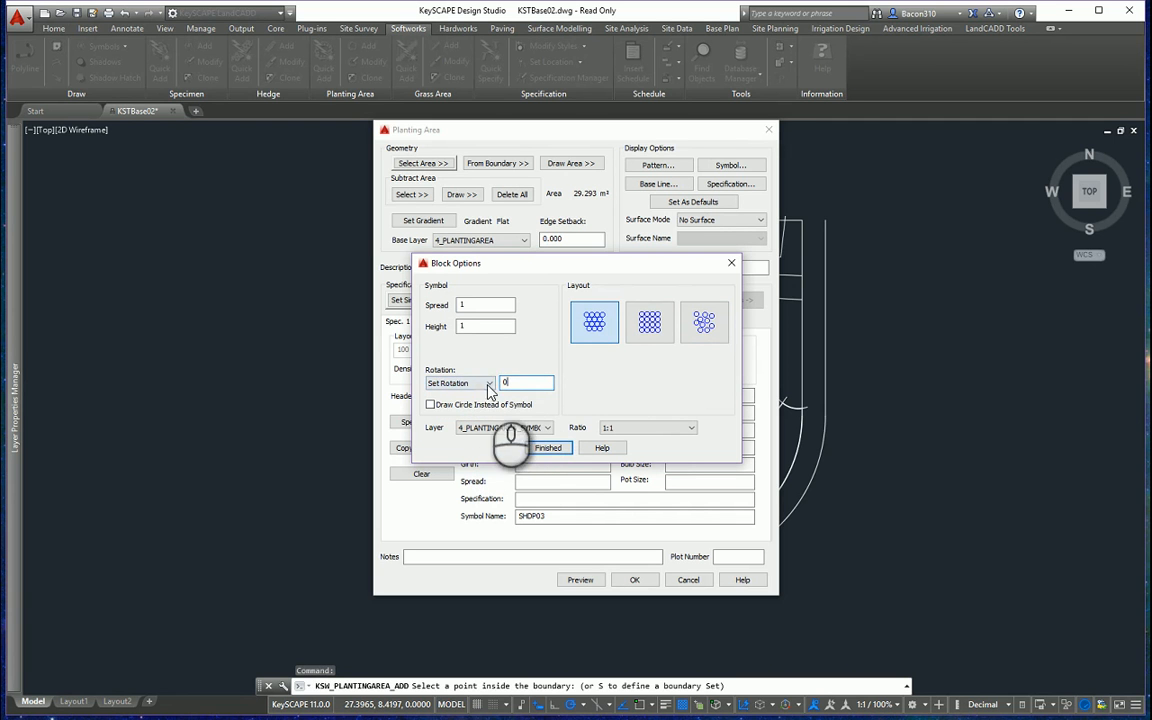
Step: Set the planting symbols' rotation to Auto Rotate and move the block options aside to uncover the planting area settings
click(486, 383)
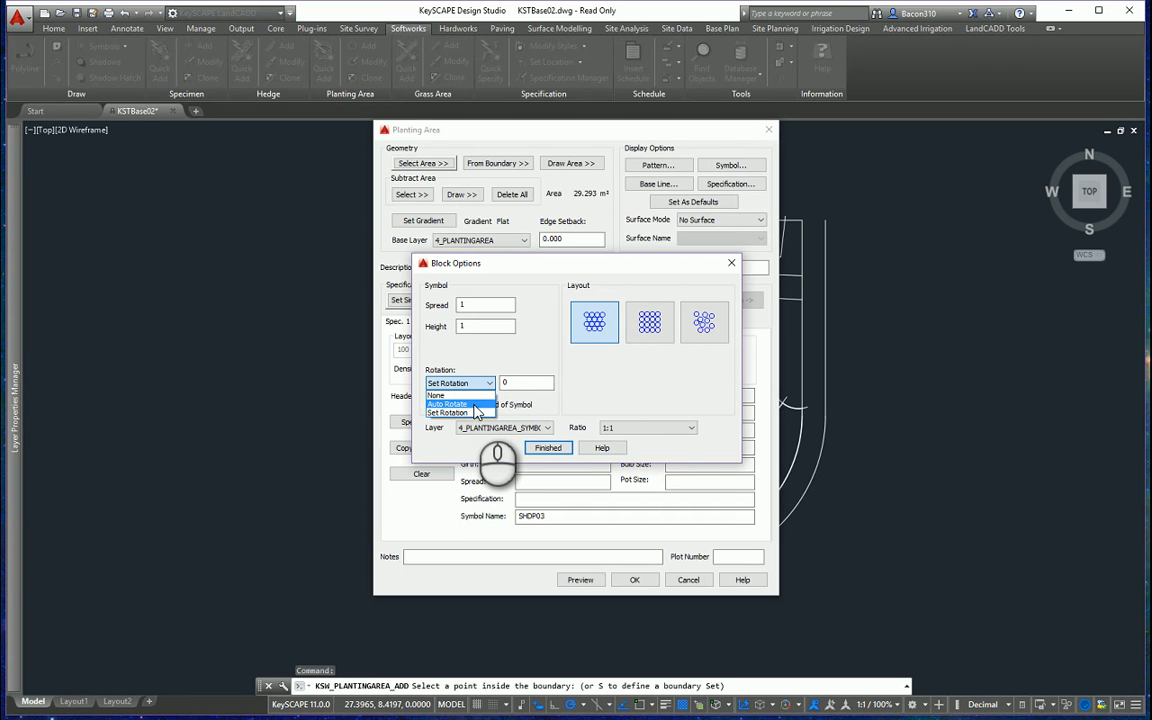
click(475, 405)
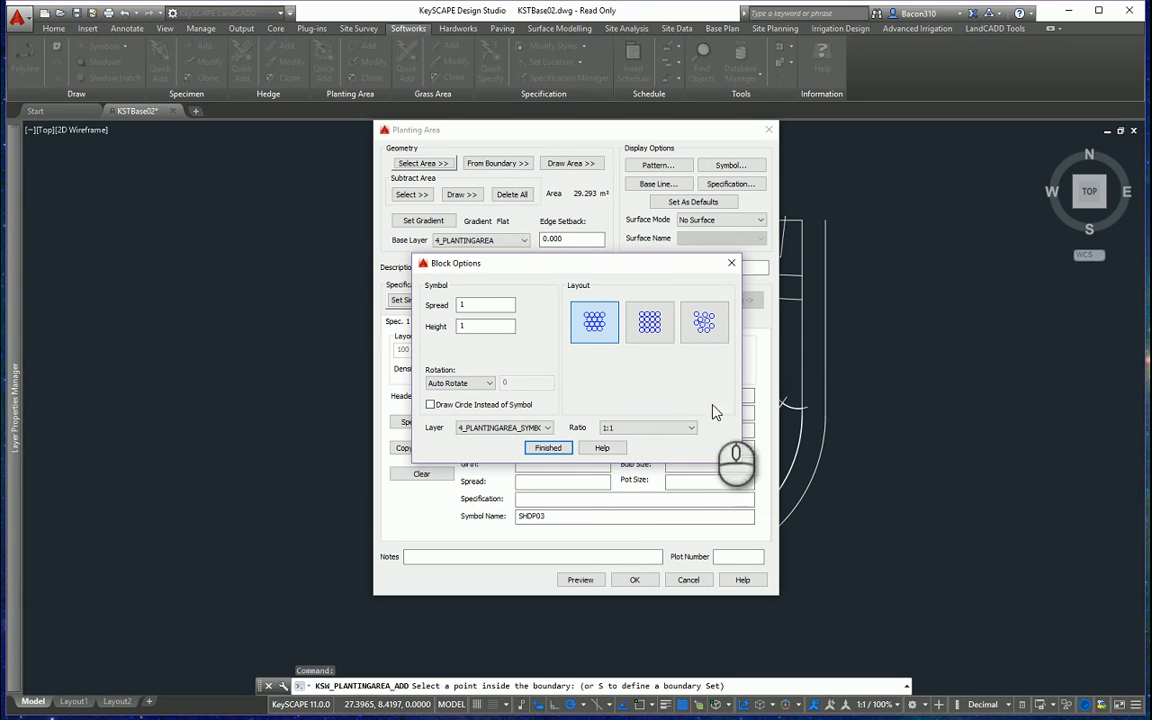
drag(648, 279, 494, 301)
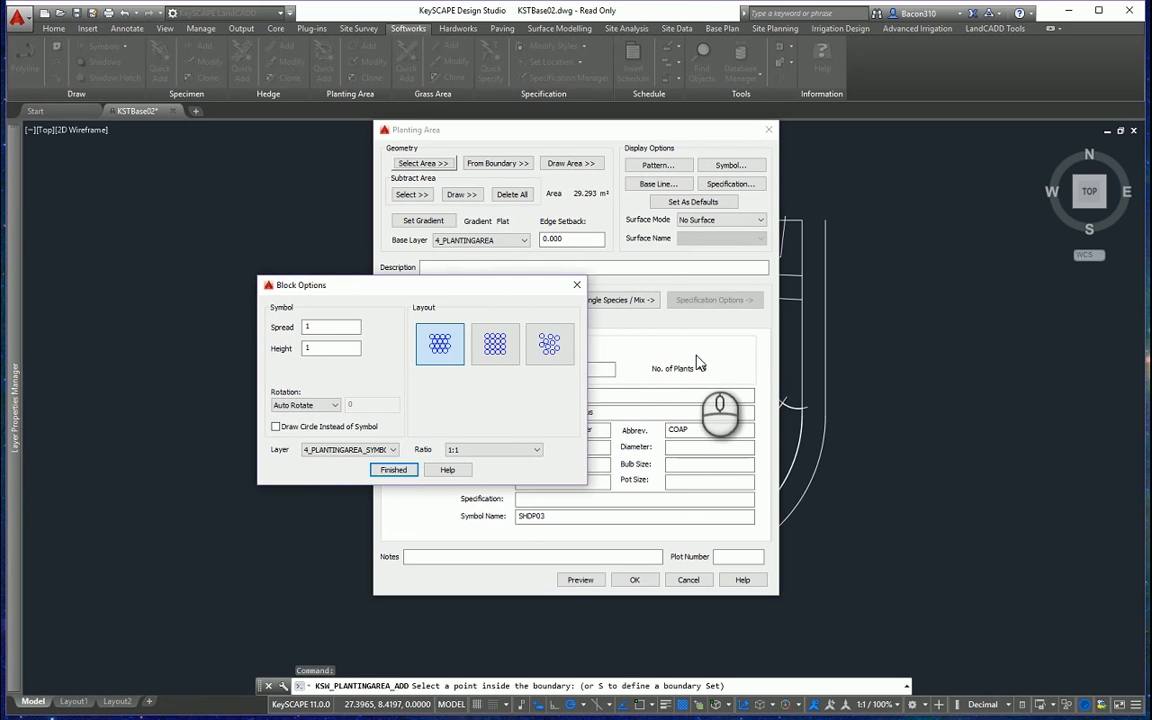
Step: Set the planting symbols' ratio to 1:1 and accept both the block options and the planting area settings
click(491, 455)
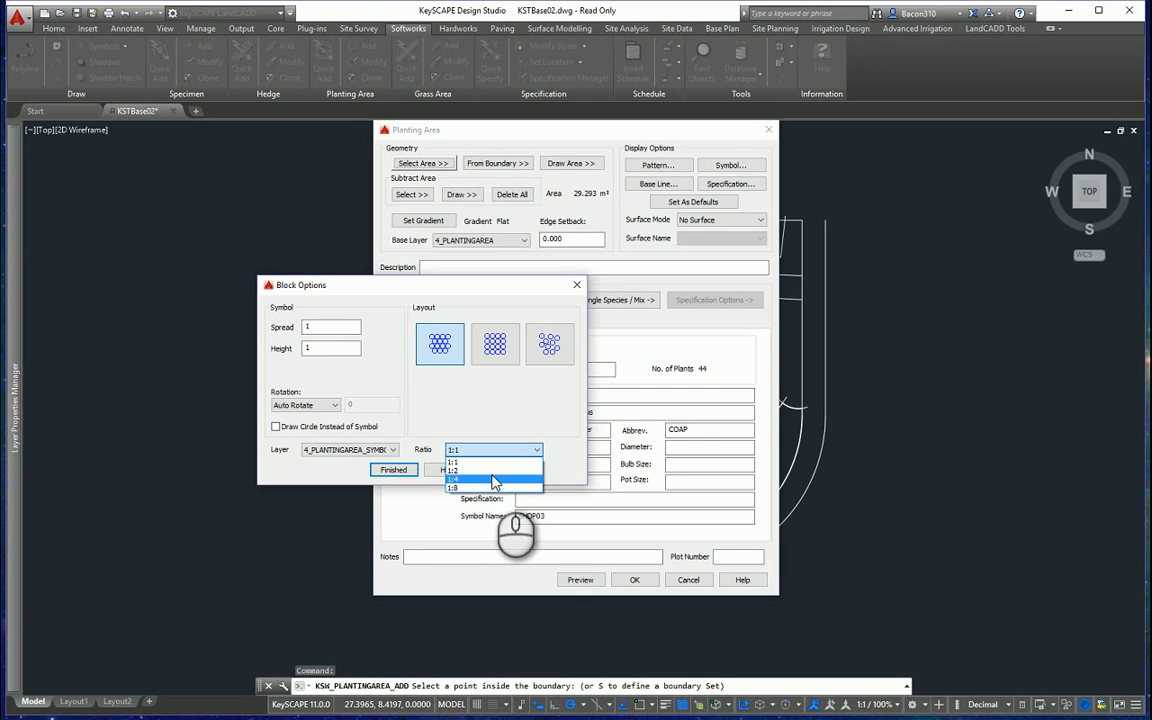
click(492, 462)
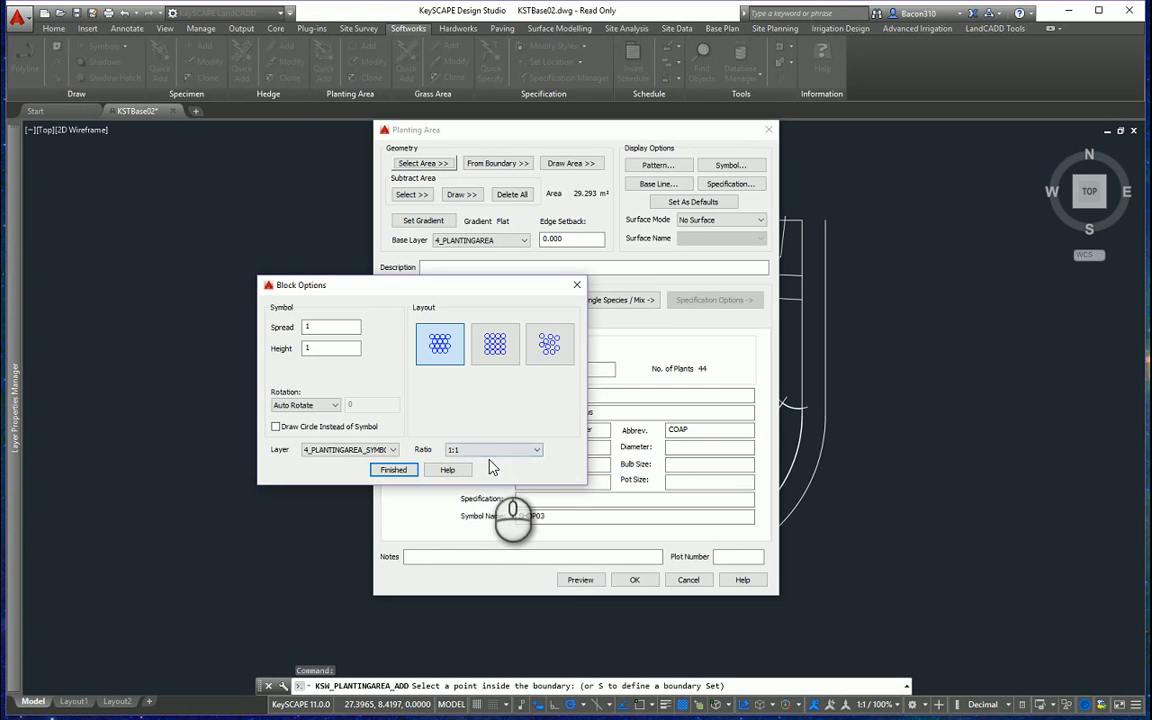
click(396, 470)
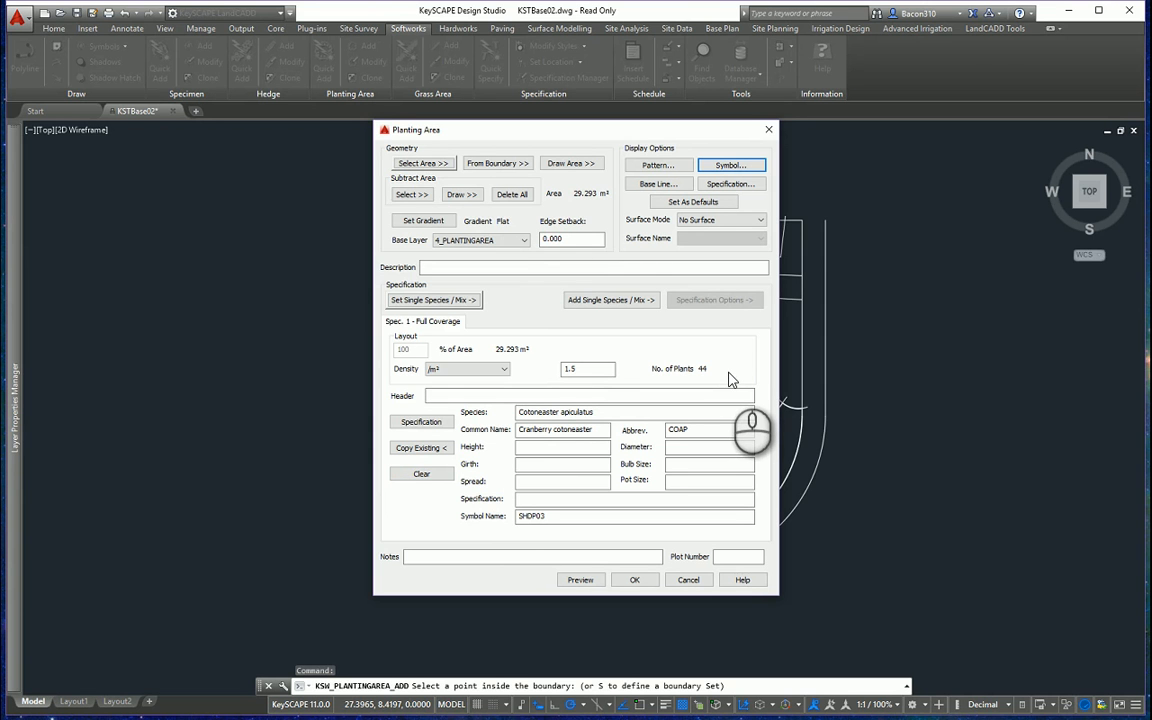
click(633, 579)
Step: Place the Cotoneaster apiculatus specification label east of the bed's outer curves, with a horizontal leader from inside the planting to the text
scroll(880, 540, up, 6)
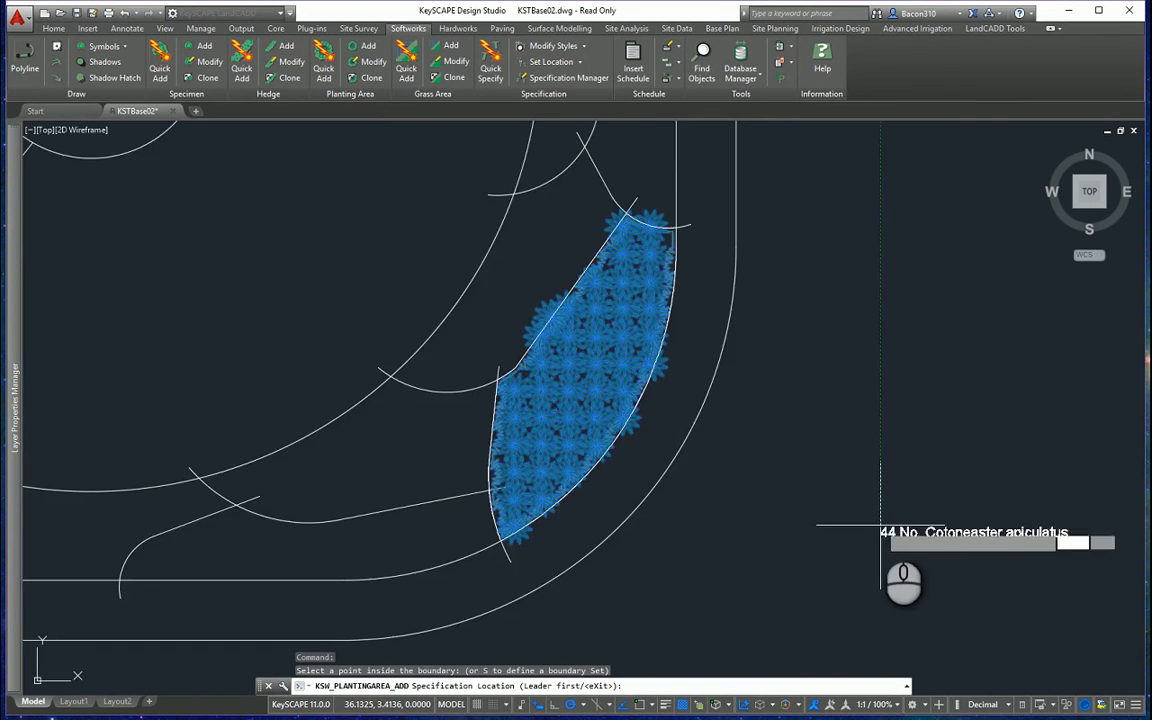
middle_drag(712, 415, 710, 525)
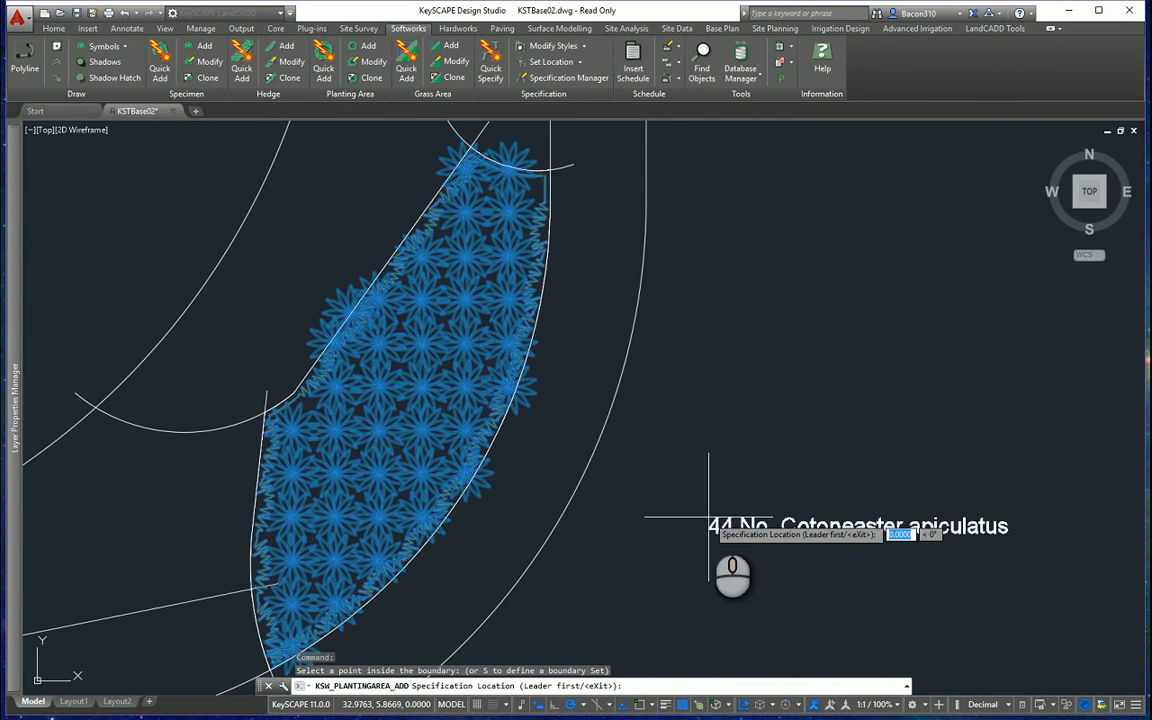
click(683, 277)
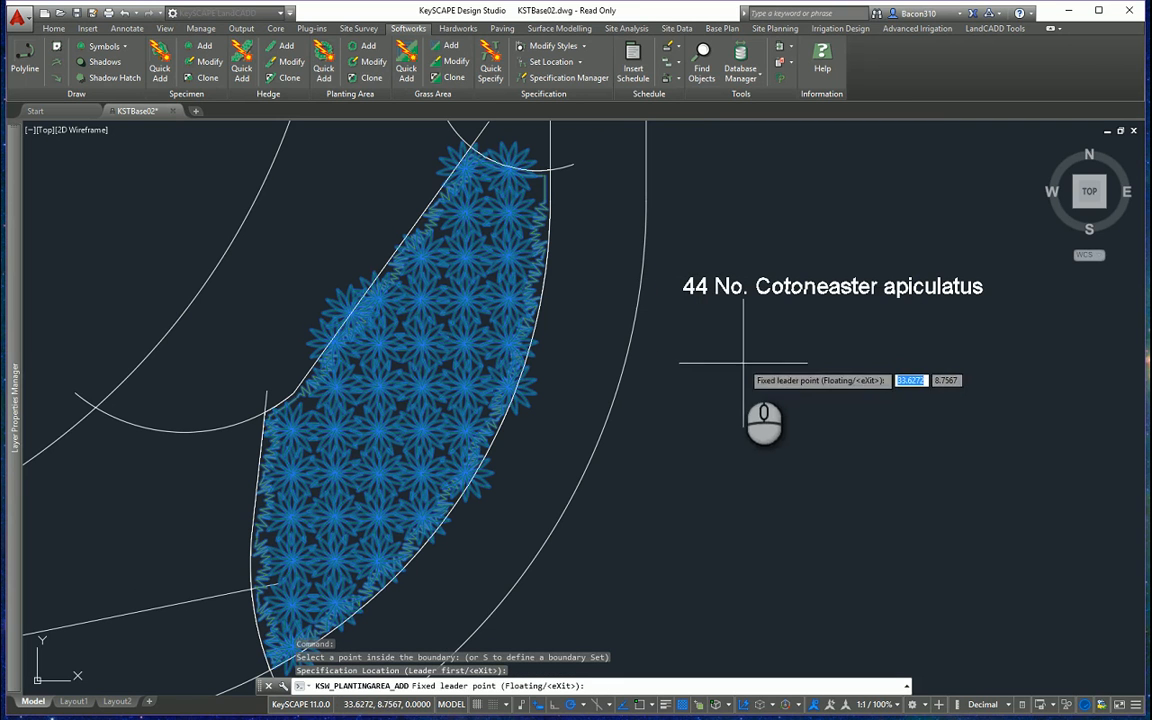
click(518, 287)
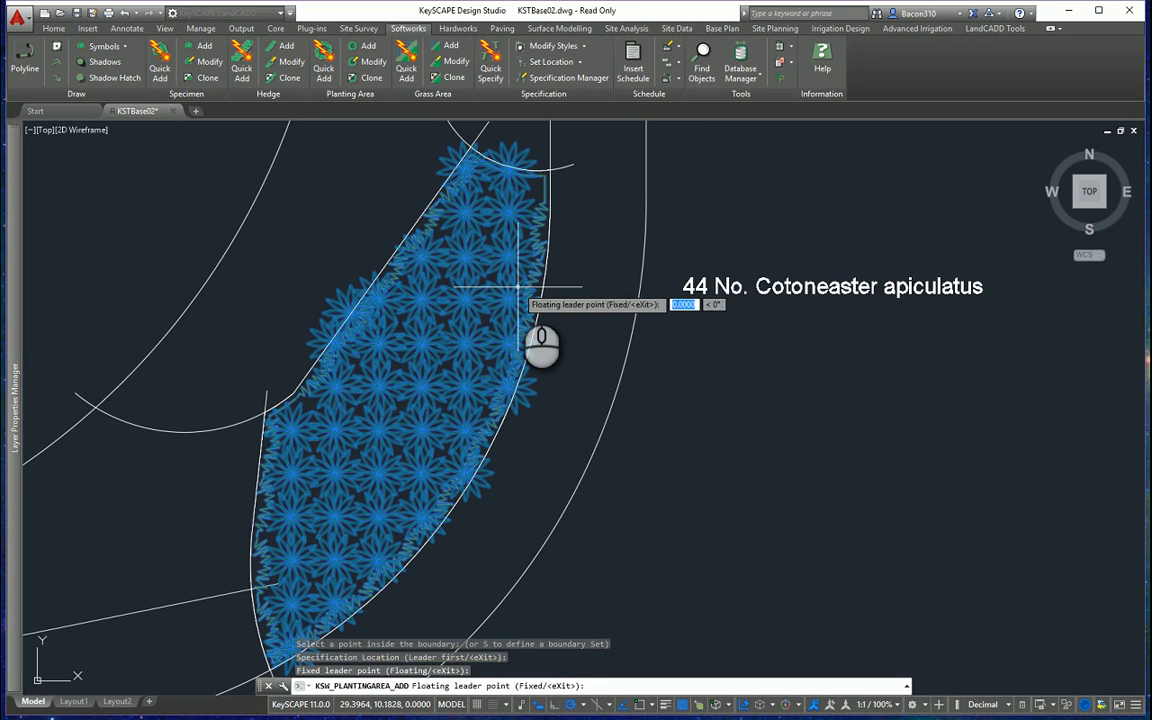
click(670, 287)
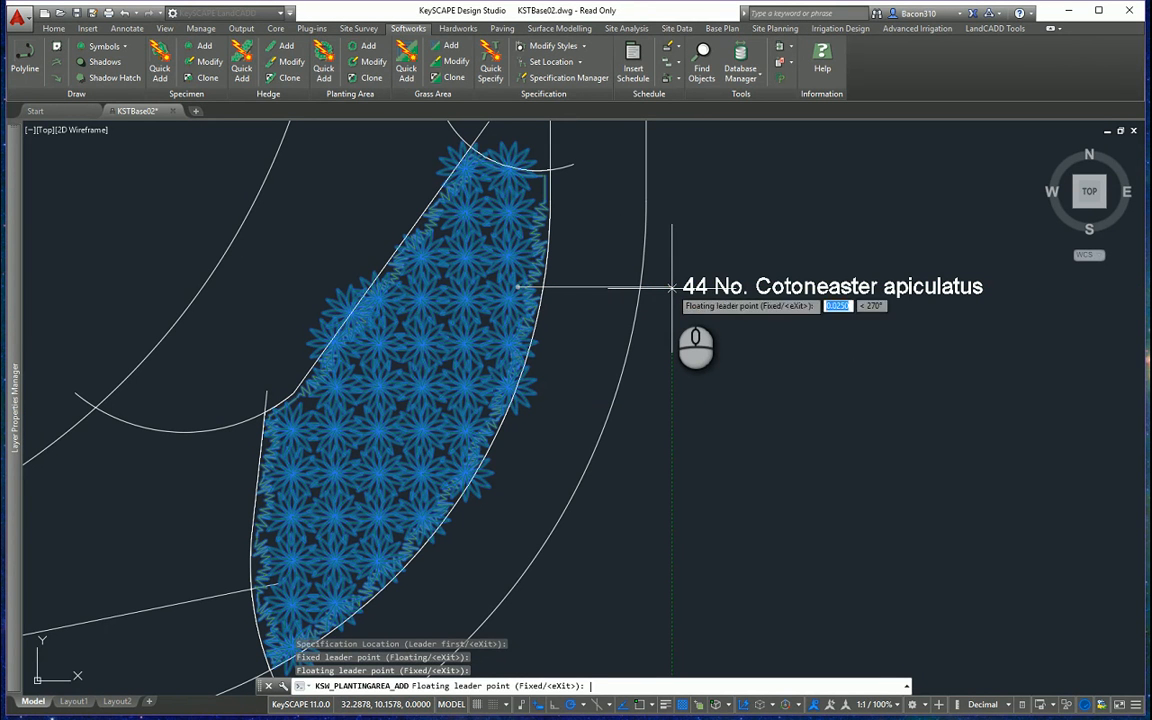
key(Return)
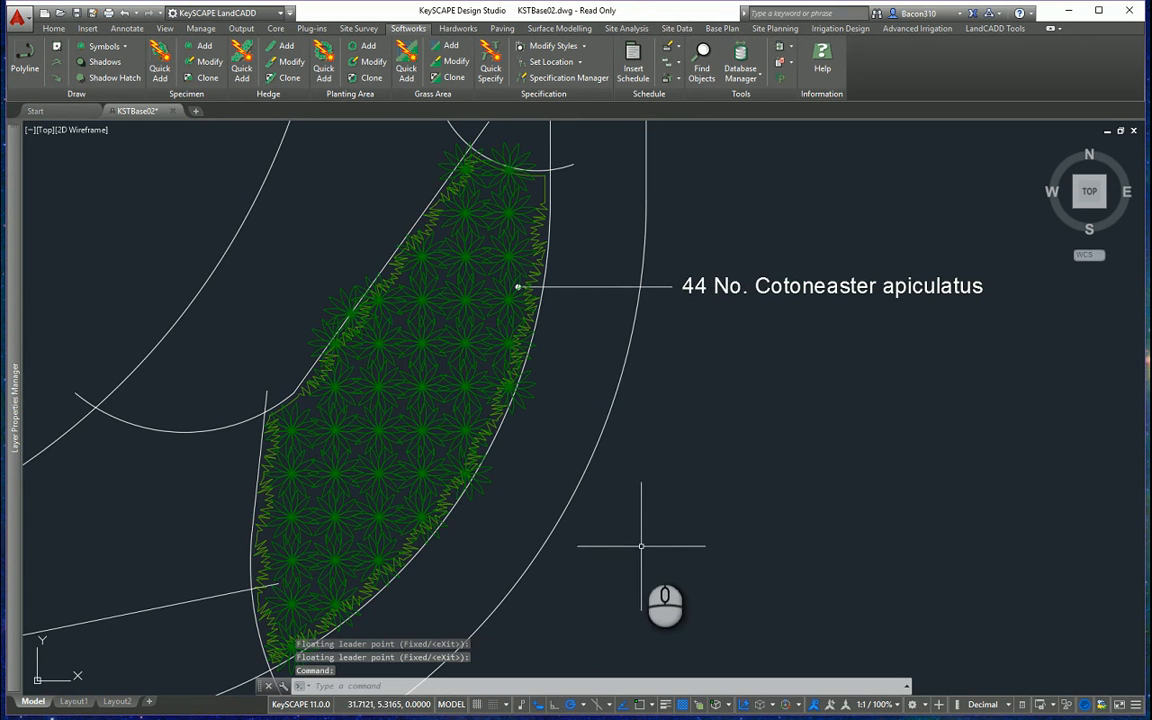
scroll(640, 540, down, 2)
scroll(678, 503, up, 2)
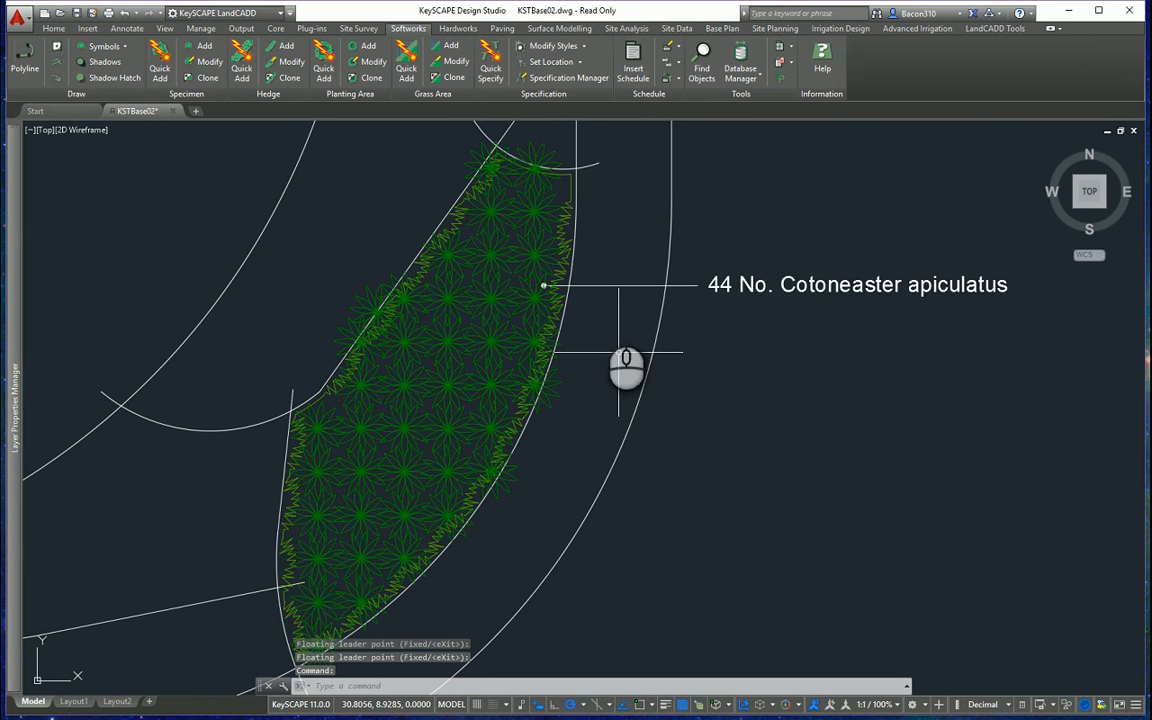